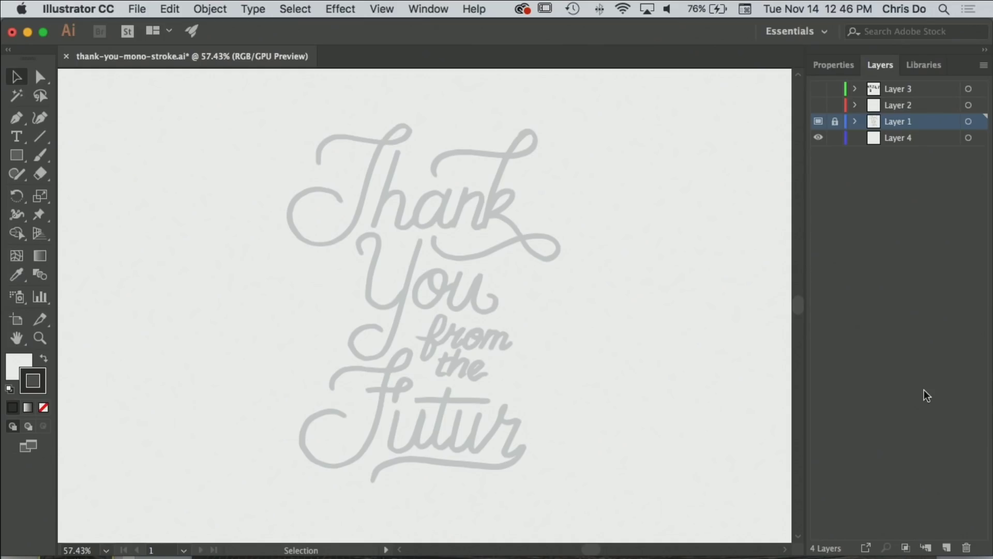
Step: Add a new layer above Layer 1 and place horizontal guides at the baseline and x-height of the word Thank
left_click(948, 546)
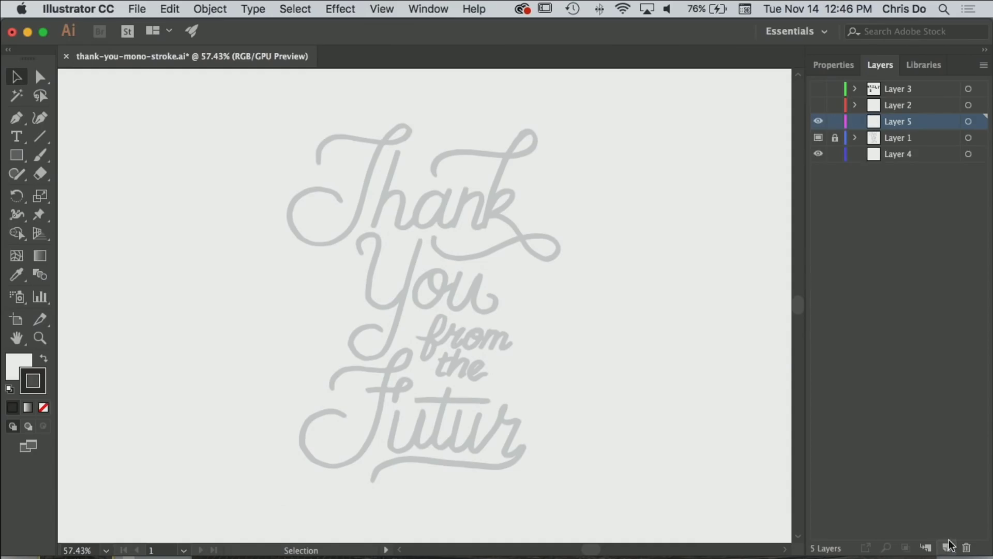
left_click(822, 105)
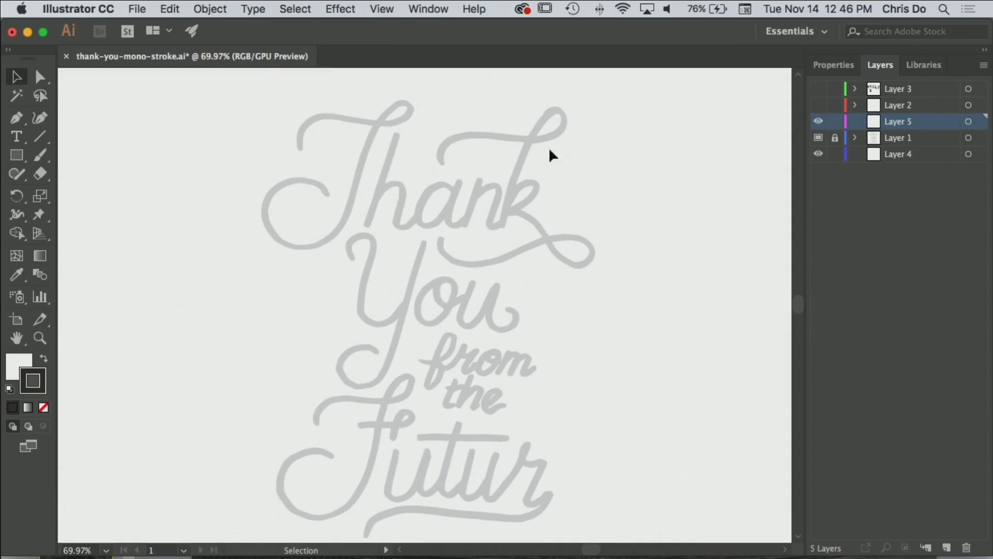
key("super+r")
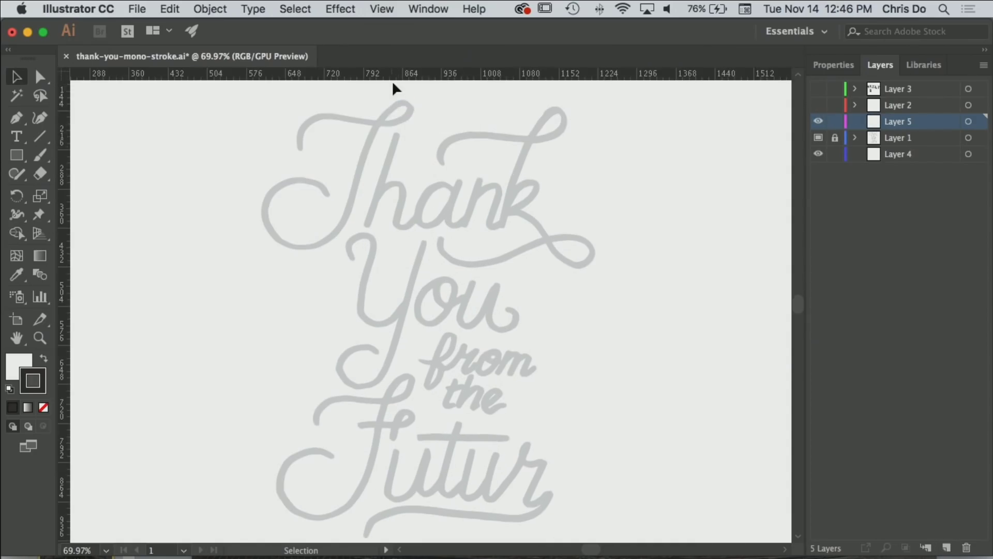
left_click_drag(398, 76, 380, 226)
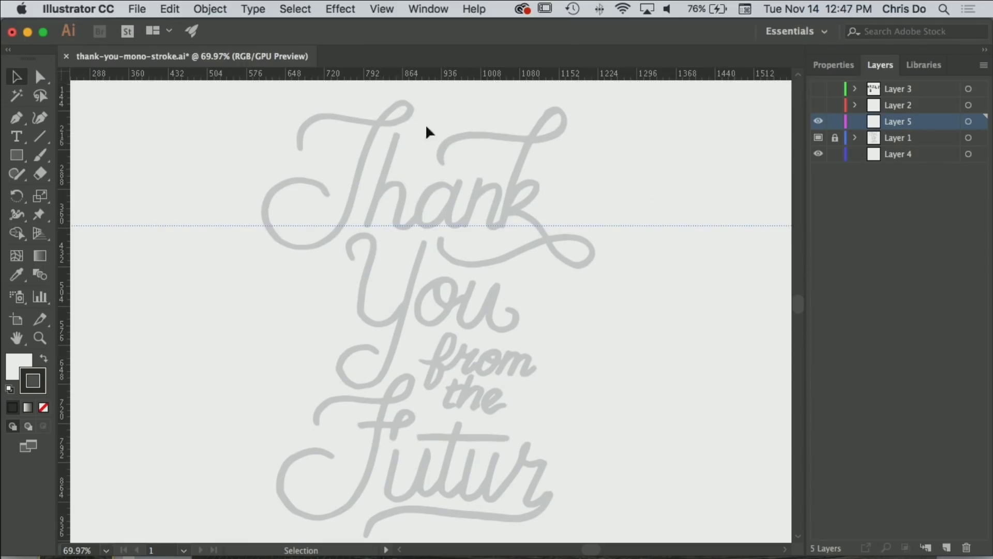
left_click_drag(453, 76, 422, 183)
left_click_drag(424, 202, 411, 292)
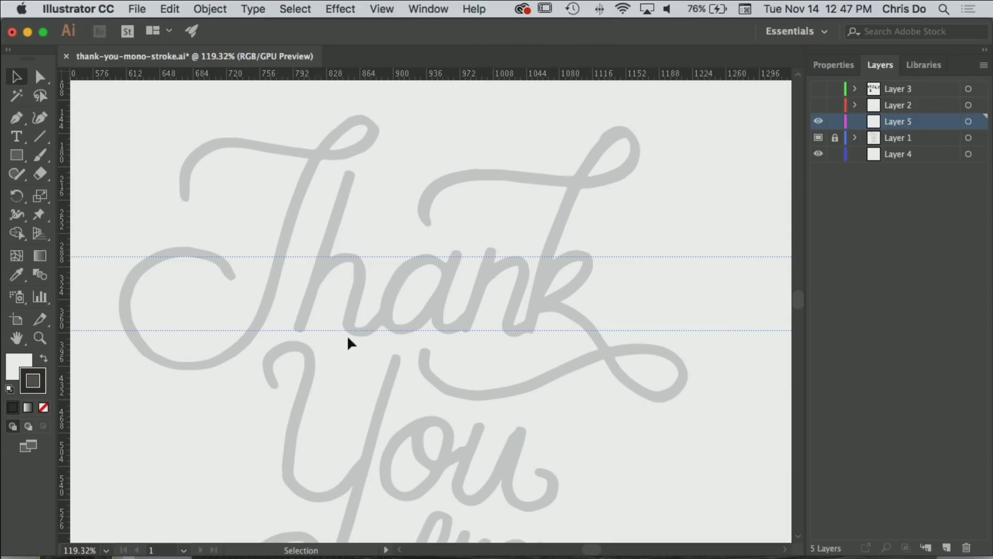
Step: Draw a straight slanted line along the stem of the h with the Pen tool and adjust its upper endpoint to match the slant
key("p")
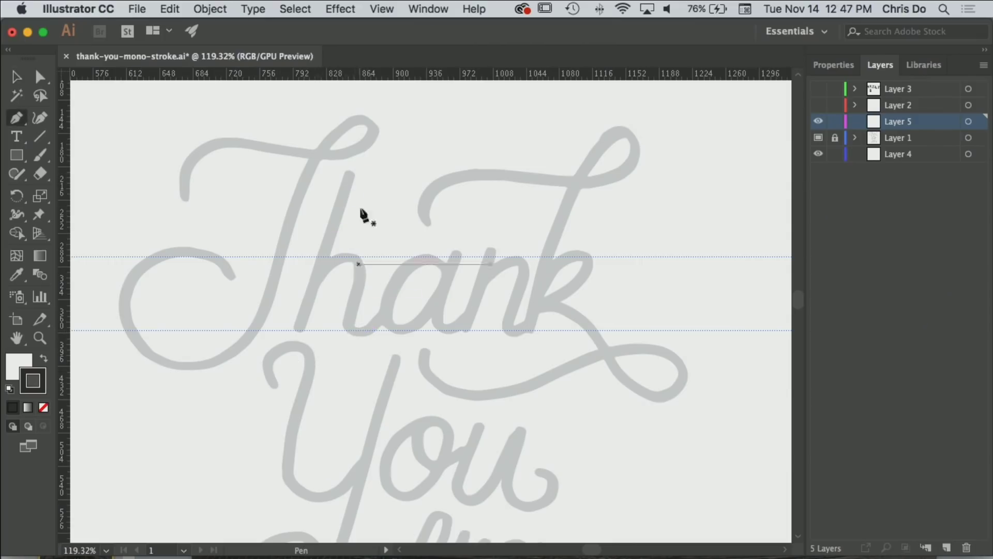
left_click(368, 124)
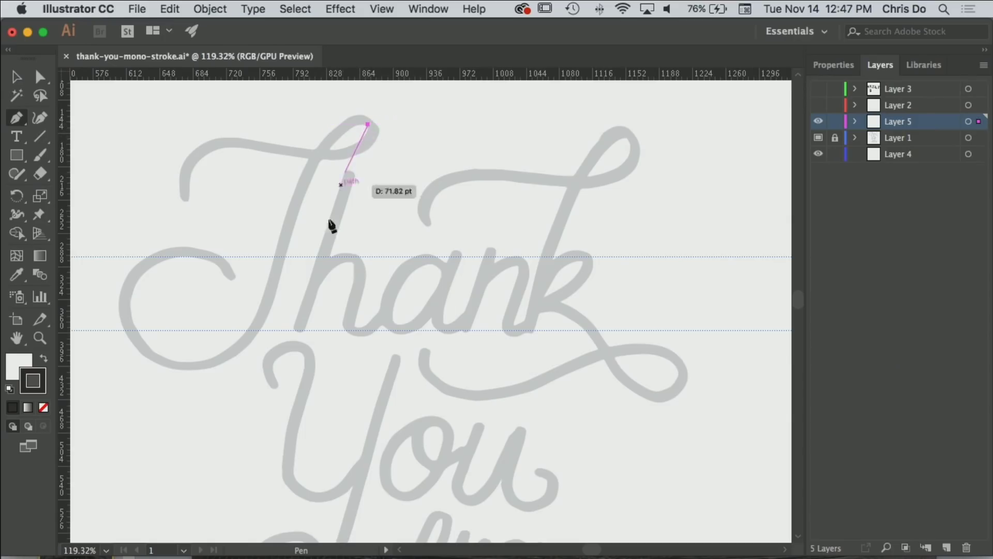
left_click(287, 365)
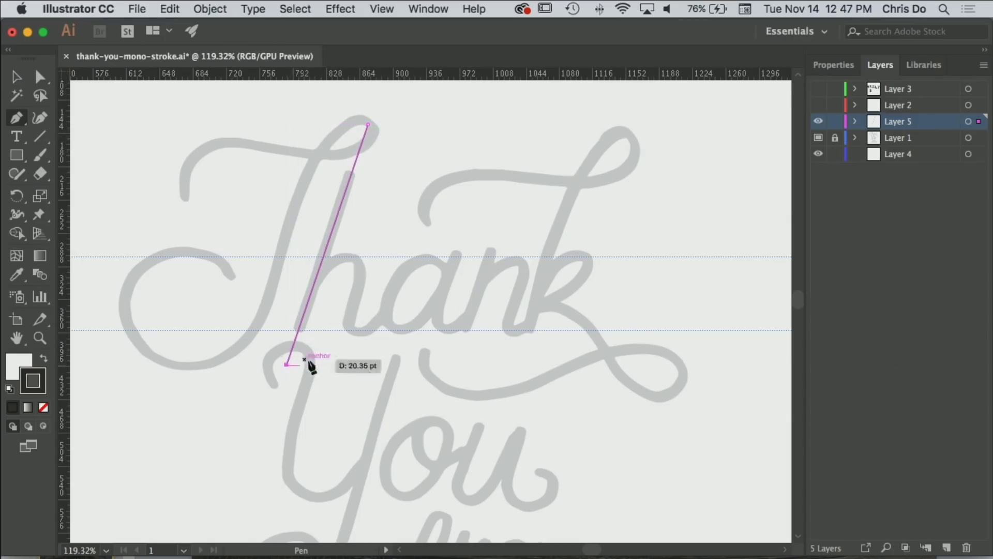
left_click(331, 355, "super")
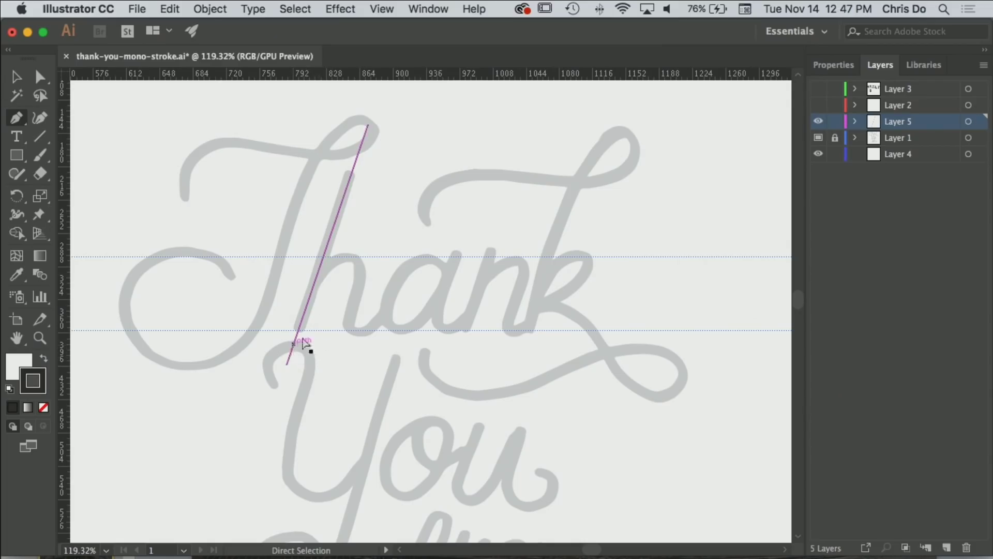
left_click(368, 124)
left_click_drag(368, 125, 364, 125)
key("super+=")
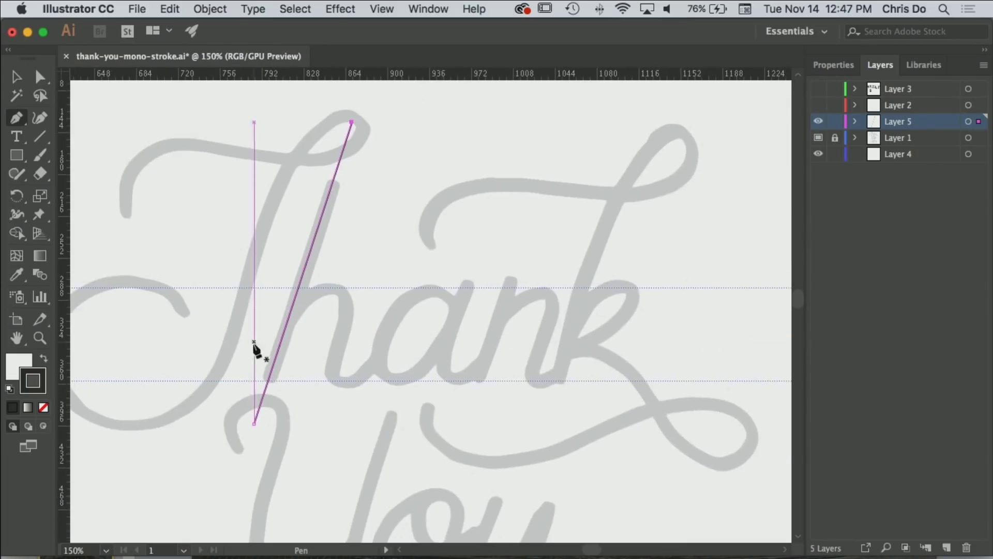
Step: Duplicate the slanted line for the other side of the h, and copy the pair across the a, n and k
left_click_drag(270, 383, 368, 384)
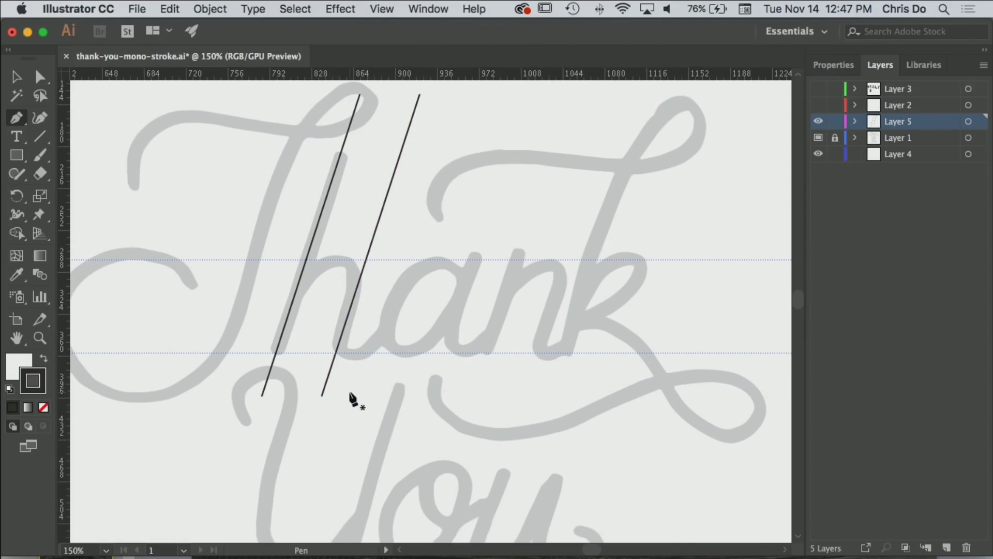
left_click_drag(309, 331, 311, 359)
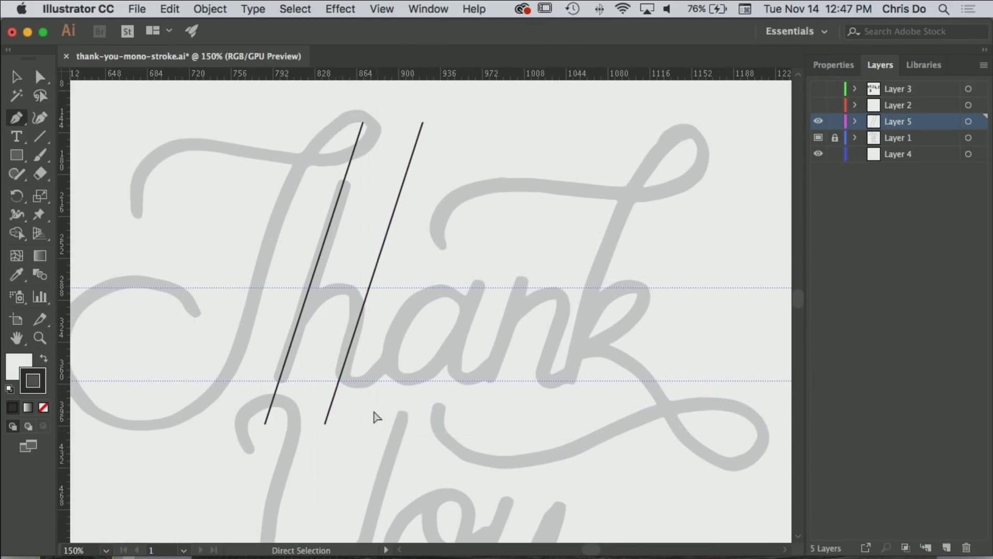
key("super+a")
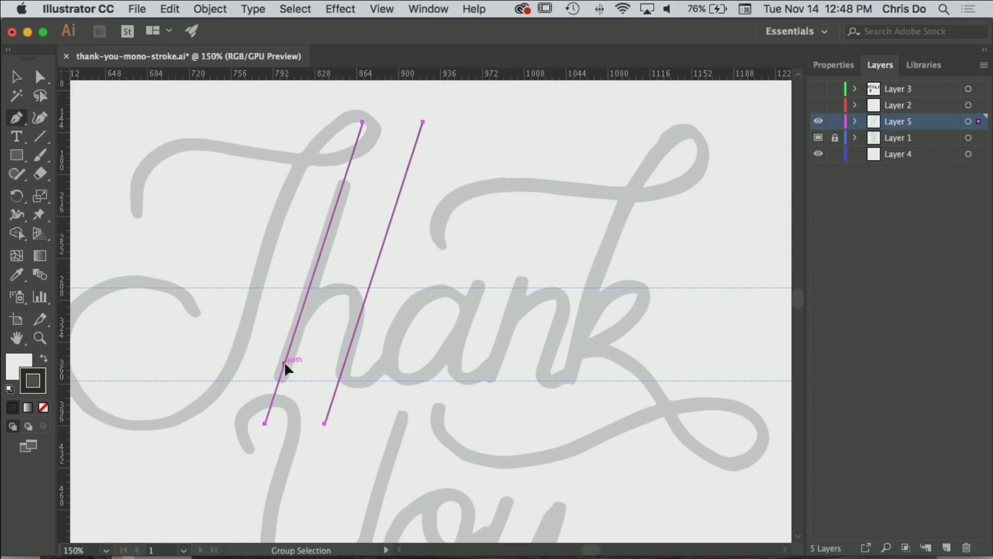
left_click_drag(284, 361, 493, 377)
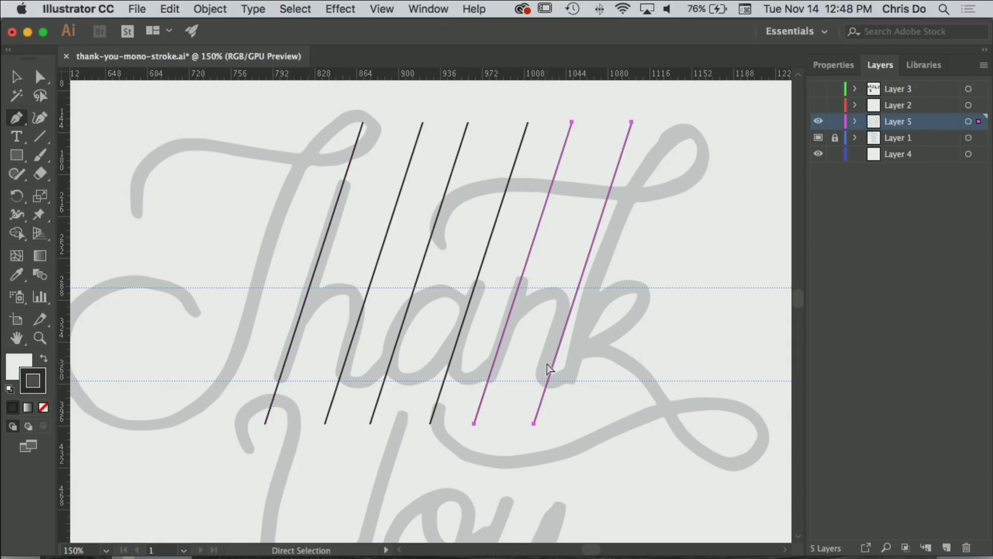
key("alt")
left_click_drag(507, 321, 594, 328)
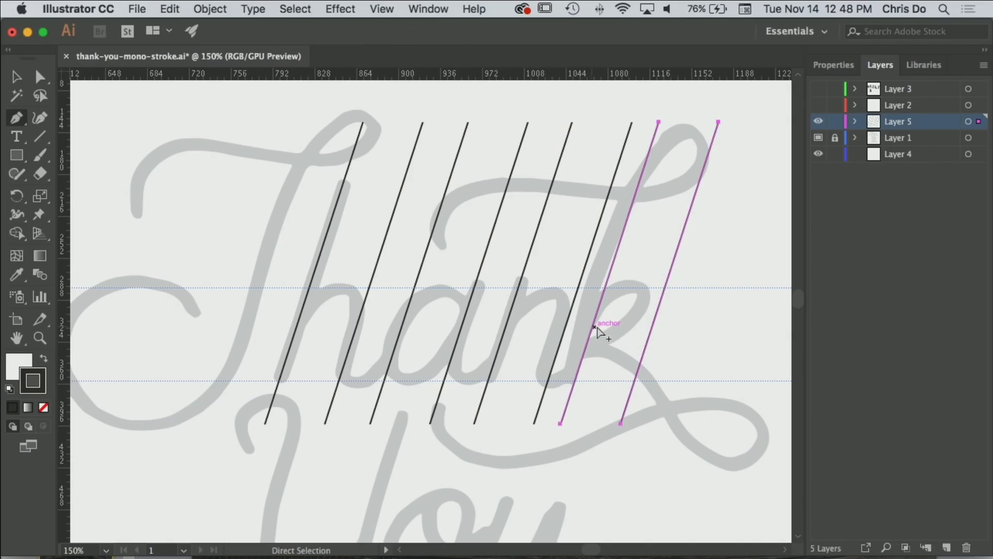
left_click(691, 341, "super")
Step: Cut a spare copy of one slanted line from the empty area beside the lettering and convert all the remaining lines to guides
left_click(557, 375, "alt+super")
left_click(455, 364, "alt+super")
left_click_drag(456, 364, 585, 302)
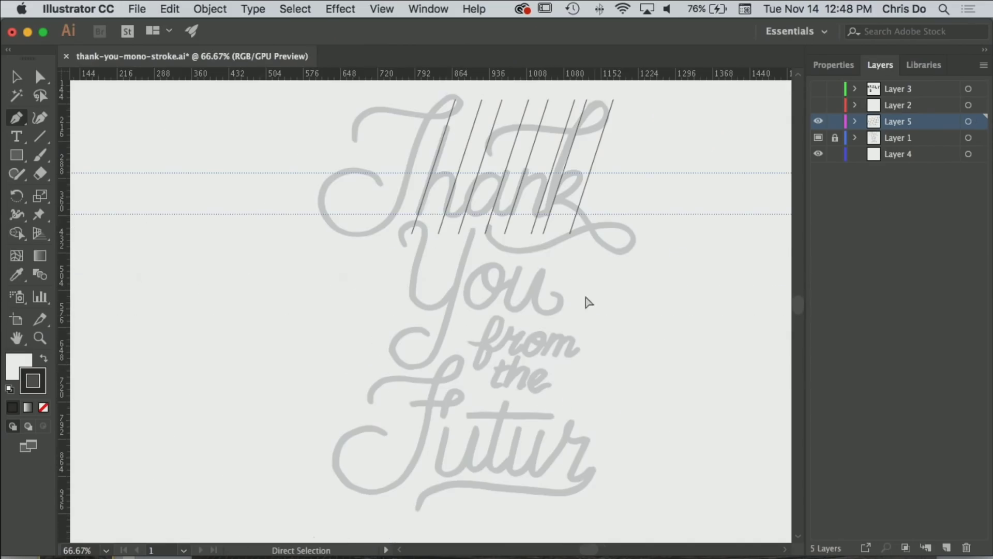
left_click_drag(444, 154, 100, 406)
key("Delete")
key("super+a")
key("super+5")
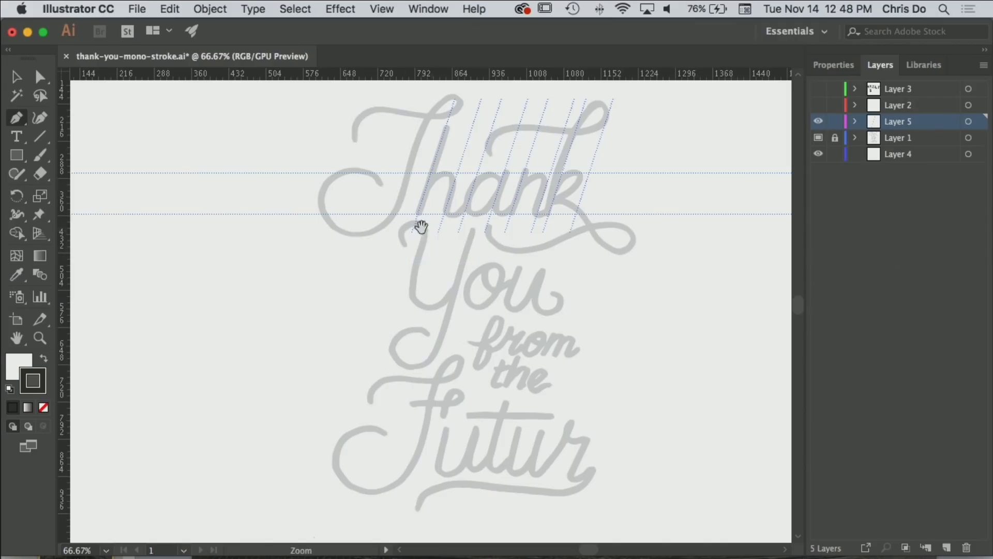
Step: Paste the spare slanted line in front and move it over the curl of the T
left_click_drag(421, 226, 530, 263)
key("super+f")
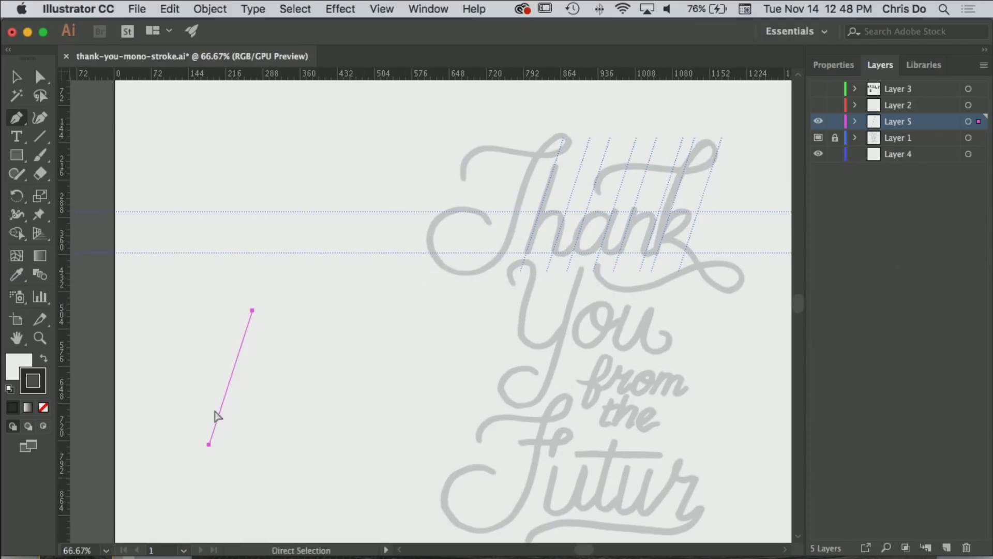
left_click_drag(222, 396, 447, 266)
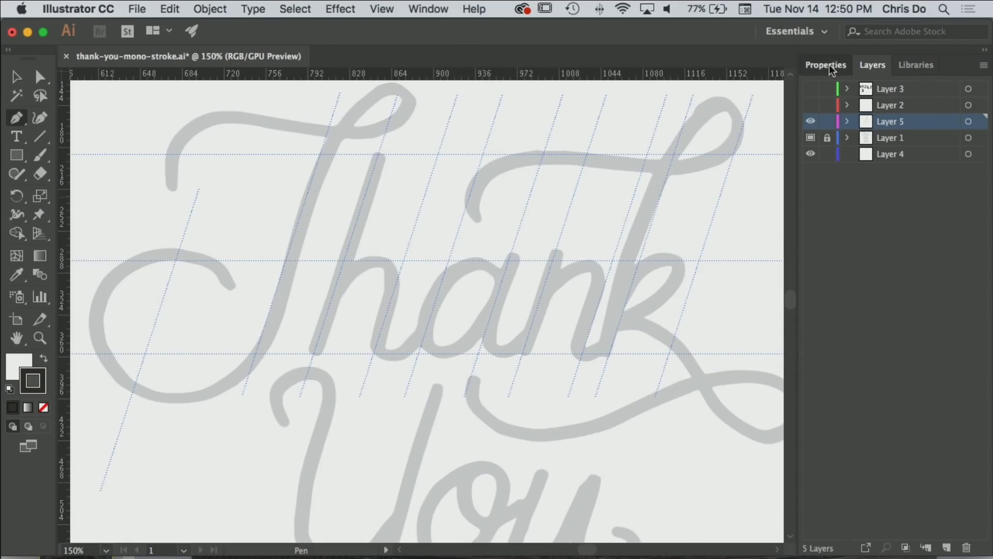
Step: Draw a straight path along the stem of the h from the ascender guide to the baseline guide and select it
left_click(830, 65)
key("space")
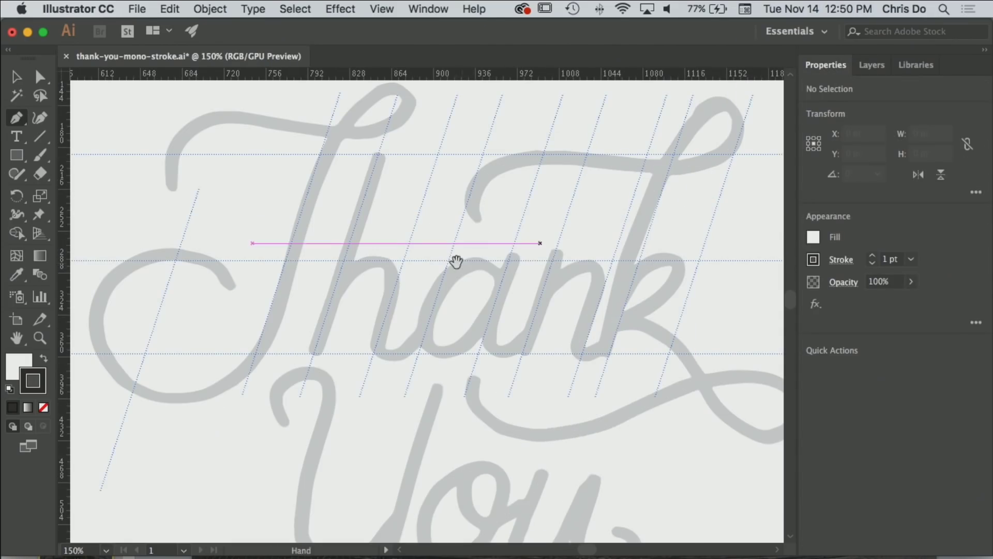
left_click(377, 155)
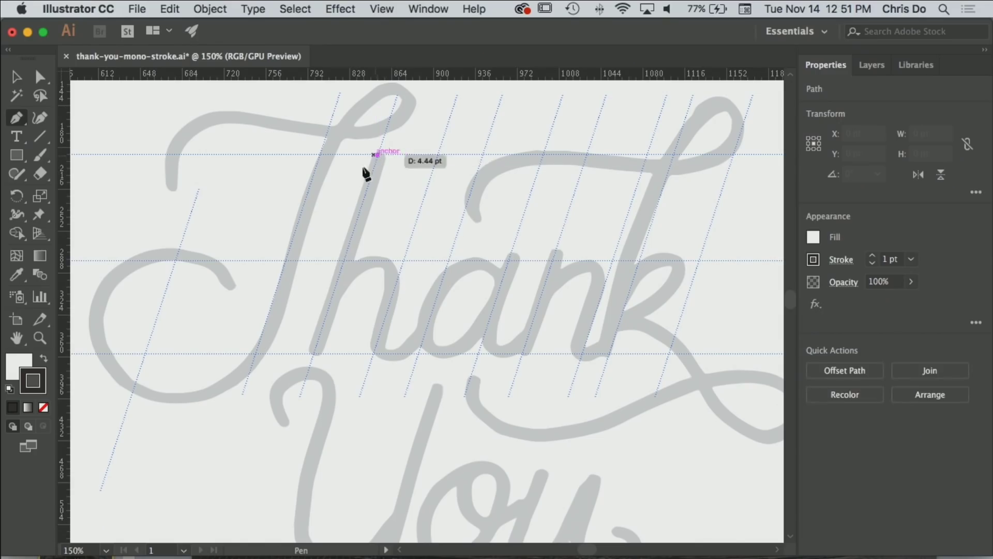
left_click(314, 354)
left_click(351, 347, "super")
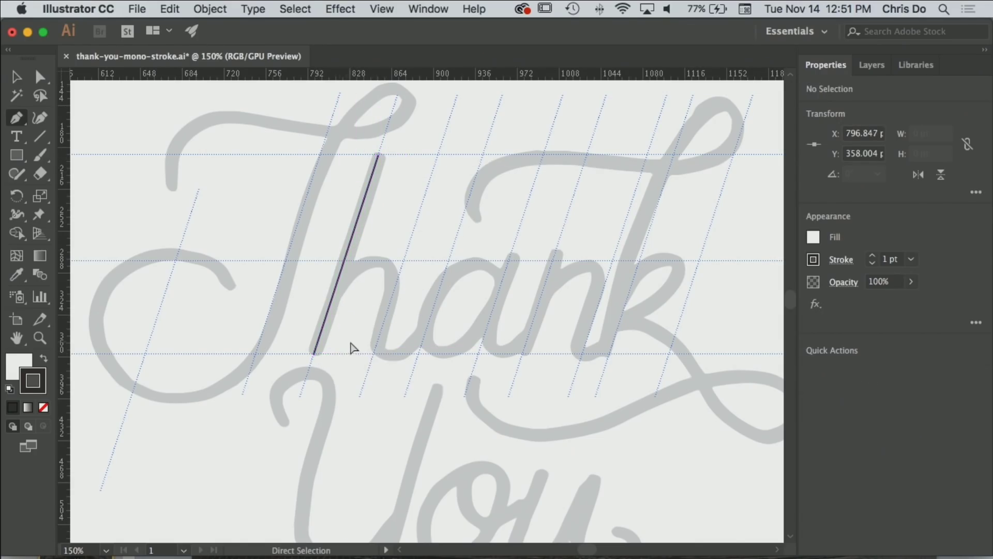
left_click(347, 248, "super")
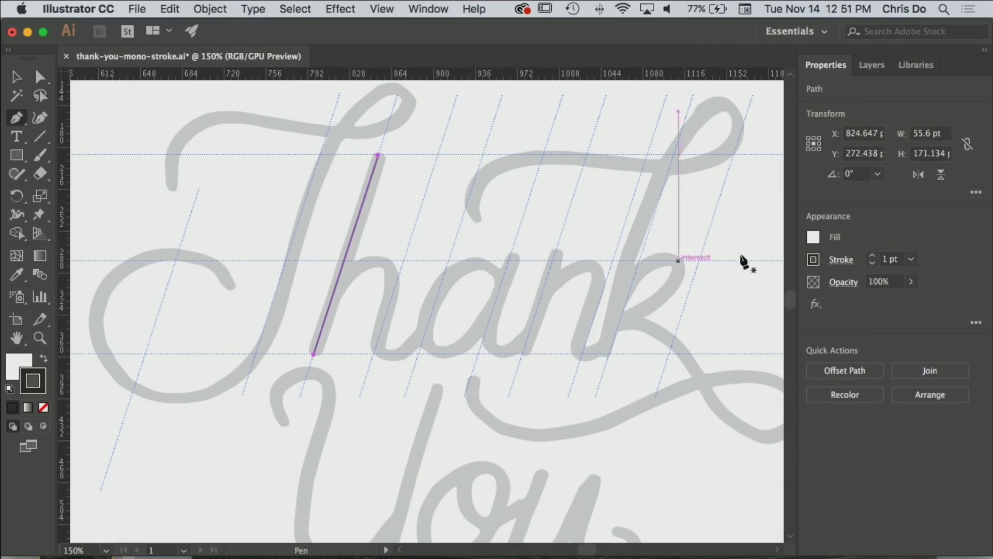
Step: Set the fill of the h's stem path to none
left_click(813, 238)
left_click(644, 293)
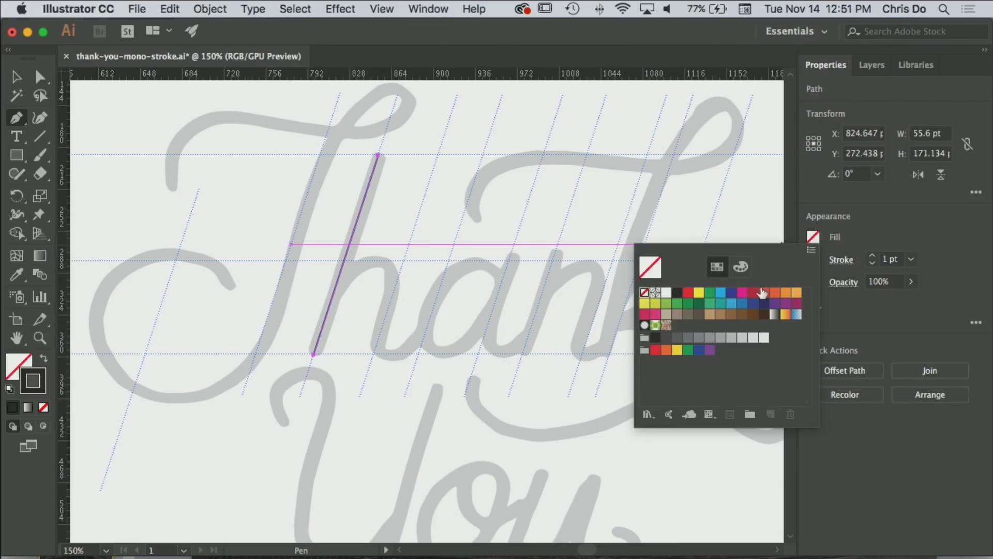
left_click(835, 239)
Step: Increase the stroke weight of the h's stem to 12 pt
left_click(813, 260)
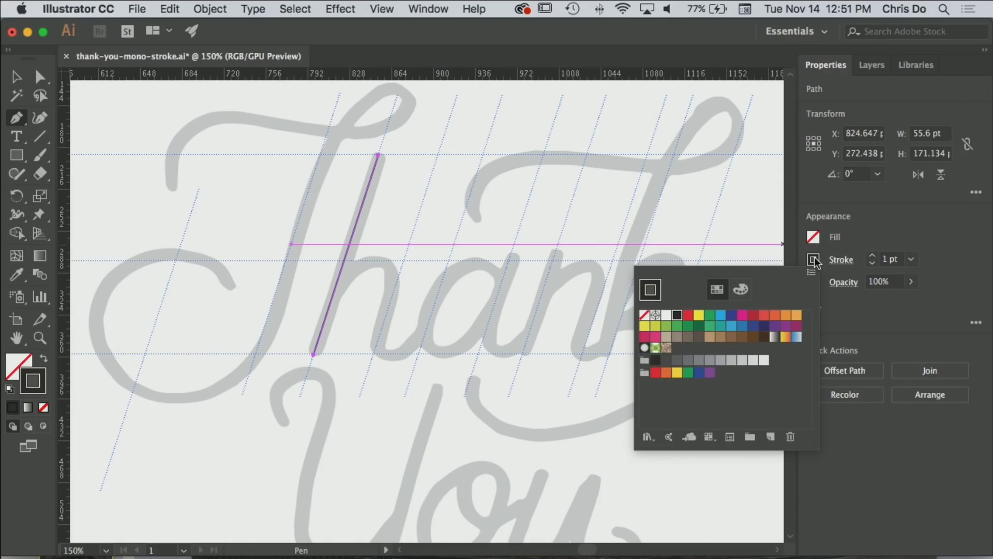
left_click(873, 260)
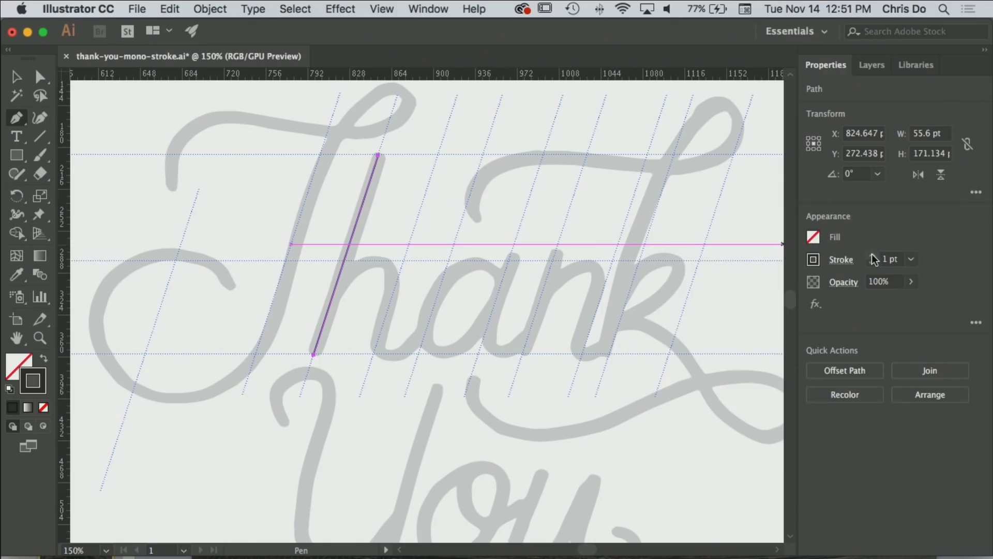
left_click(873, 256)
left_click(873, 256)
left_click(873, 257)
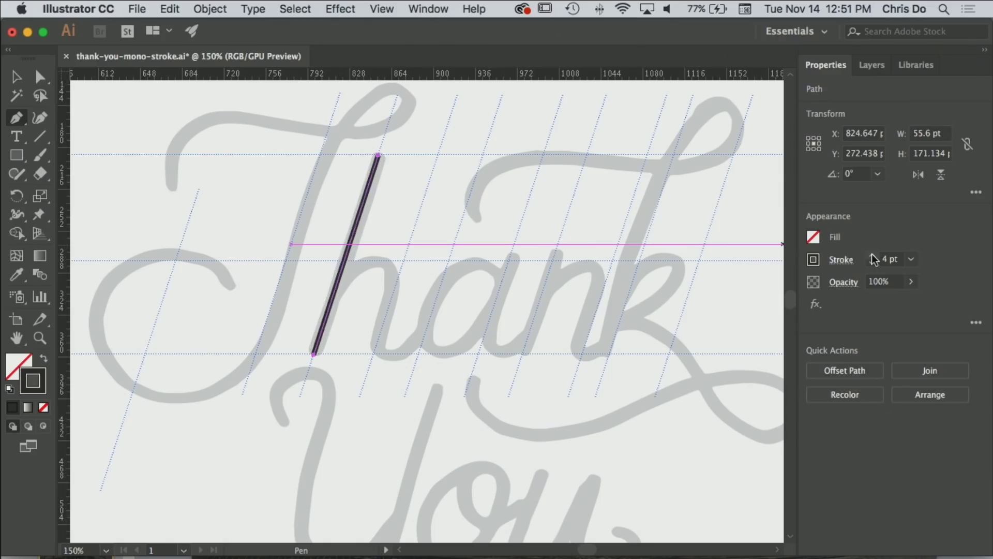
left_click(873, 257)
left_click(873, 257)
left_click(873, 256)
left_click(872, 257)
left_click(873, 257)
left_click(873, 257)
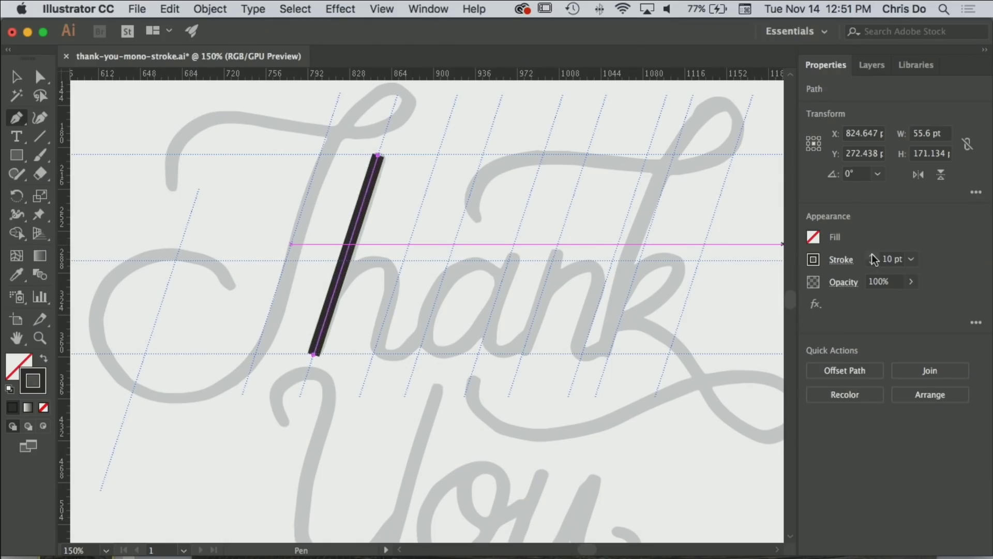
left_click(873, 257)
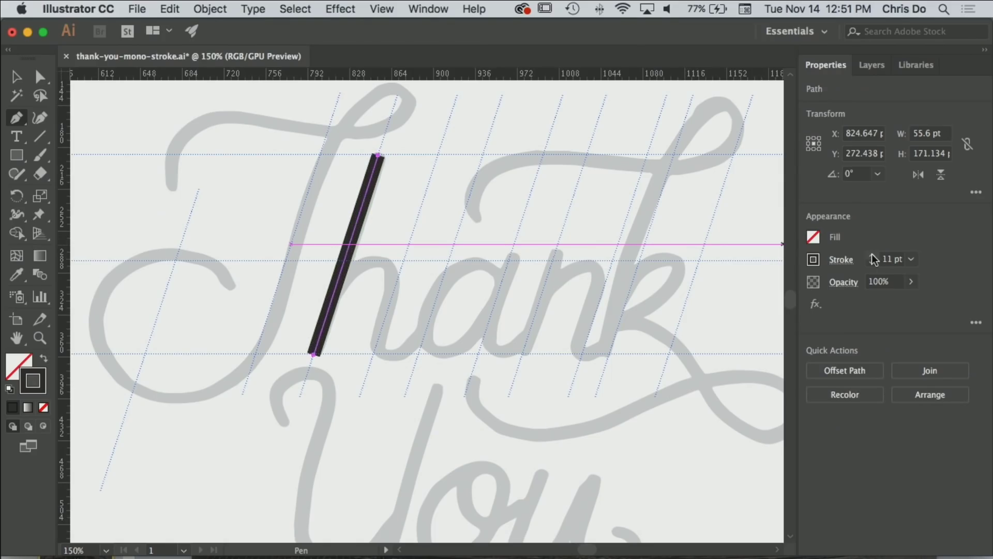
left_click(872, 257)
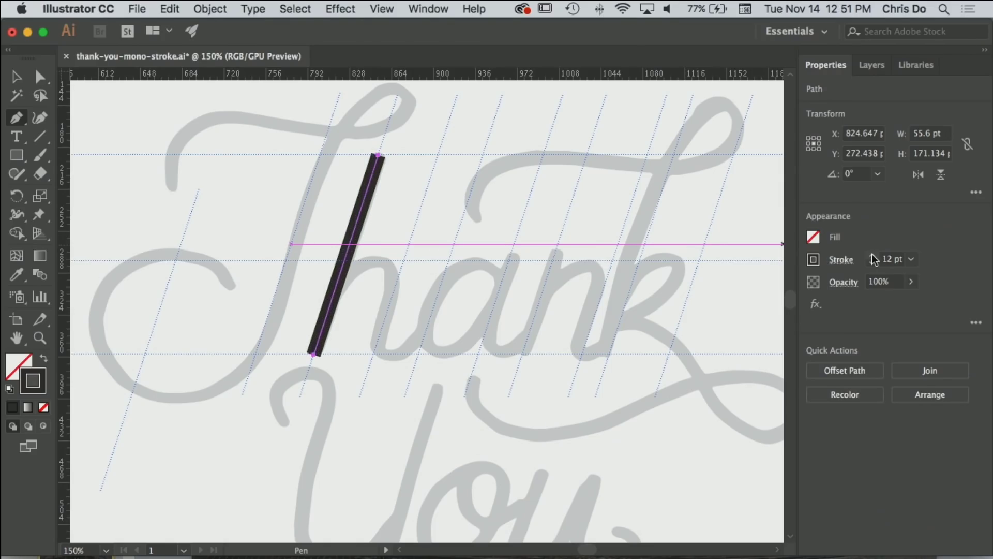
Step: Give the h's stem stroke round caps and deselect the path
left_click(841, 264)
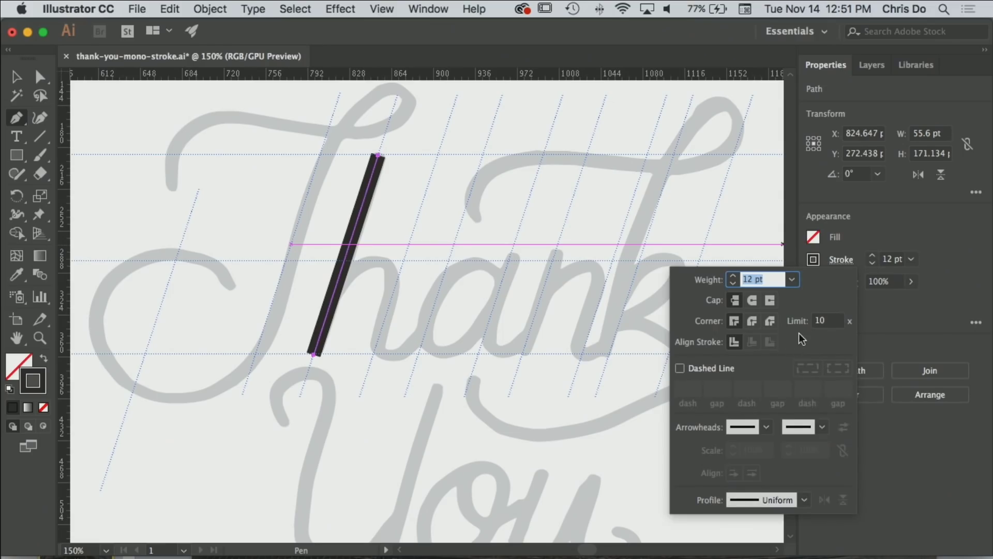
left_click(752, 300)
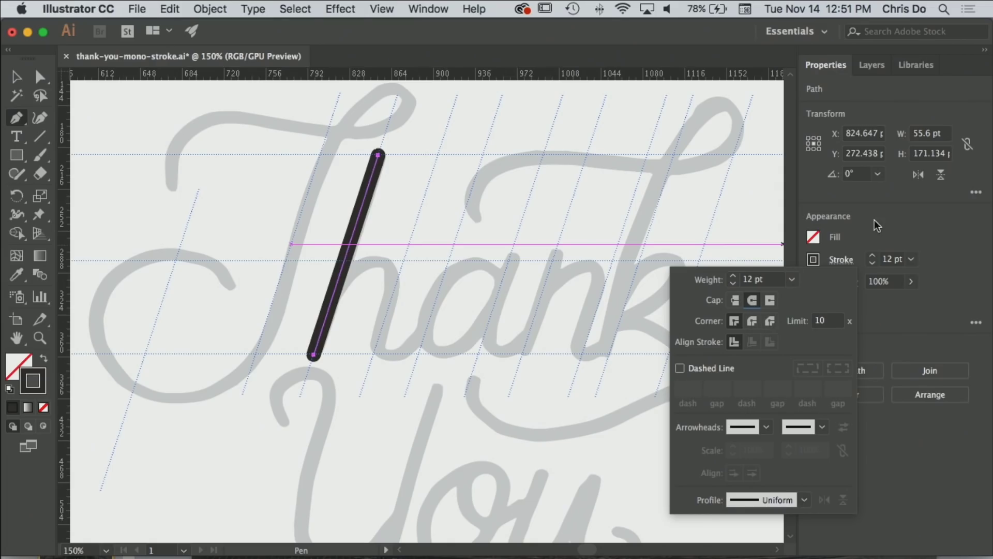
left_click(486, 265, "super")
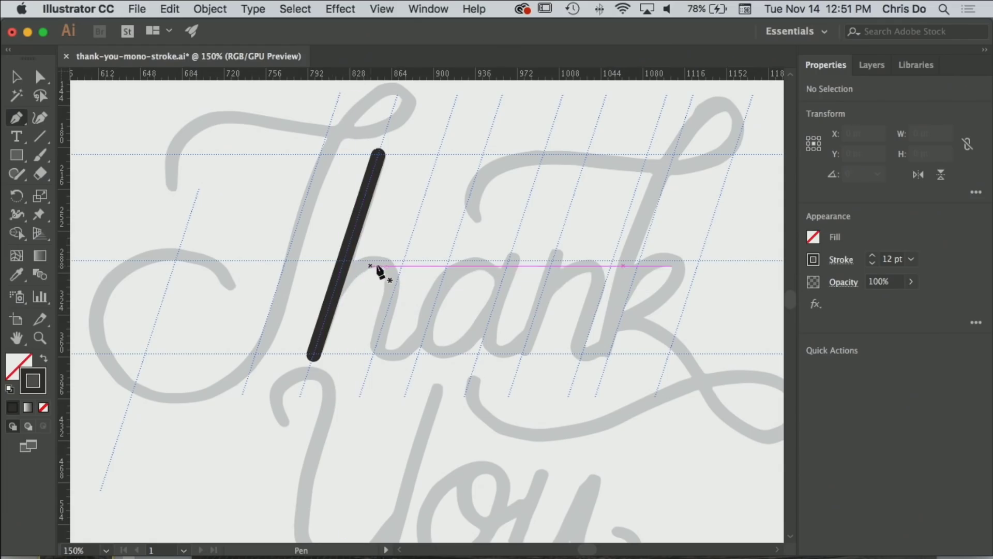
Step: Draw the h's arch from its stem up to the x-height guide and down along the next slanted guide, ending in a short straight segment
left_click(365, 337, "super")
left_click_drag(362, 292, 373, 258)
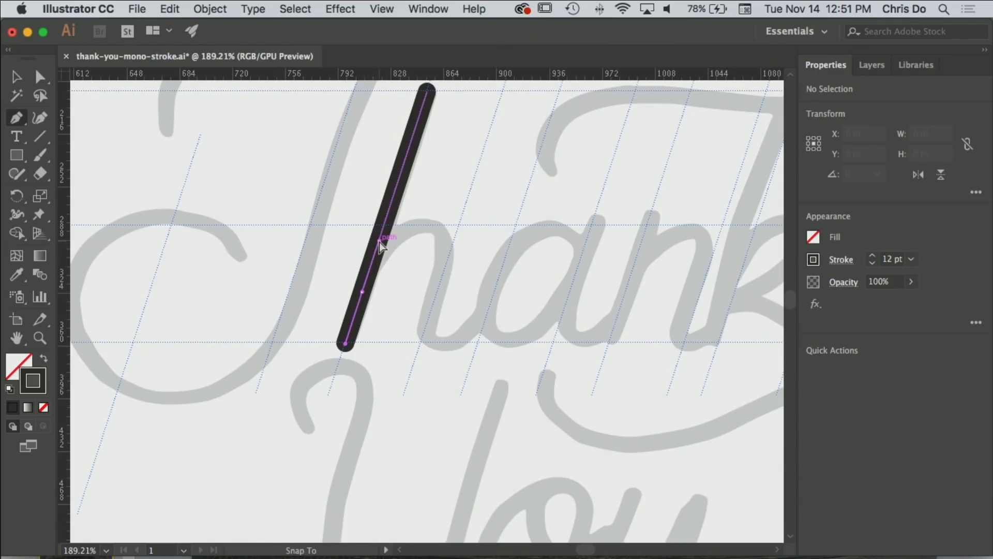
mouse_move(379, 241)
left_mouse_down()
mouse_move(389, 265)
mouse_move(421, 228)
mouse_move(452, 228)
left_mouse_up()
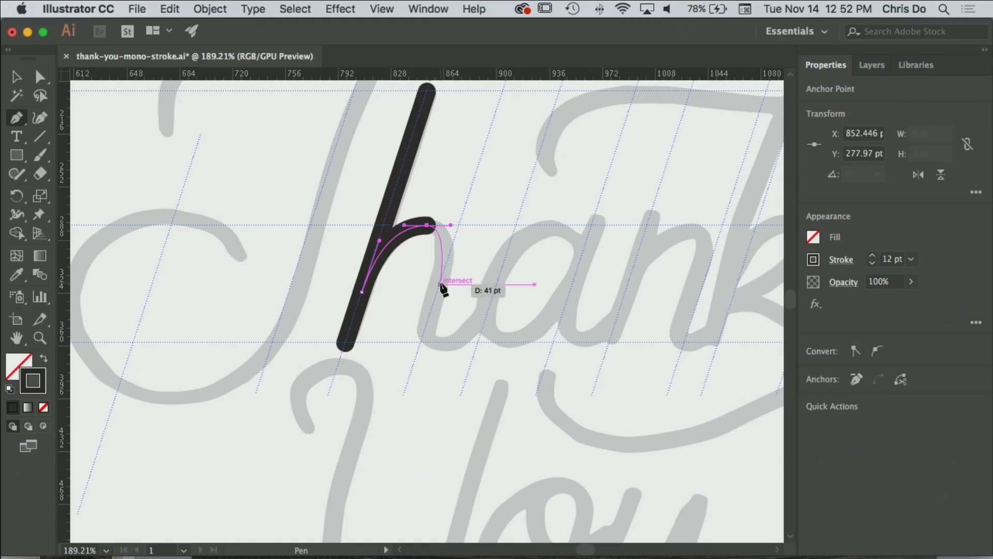
left_click_drag(441, 283, 432, 311)
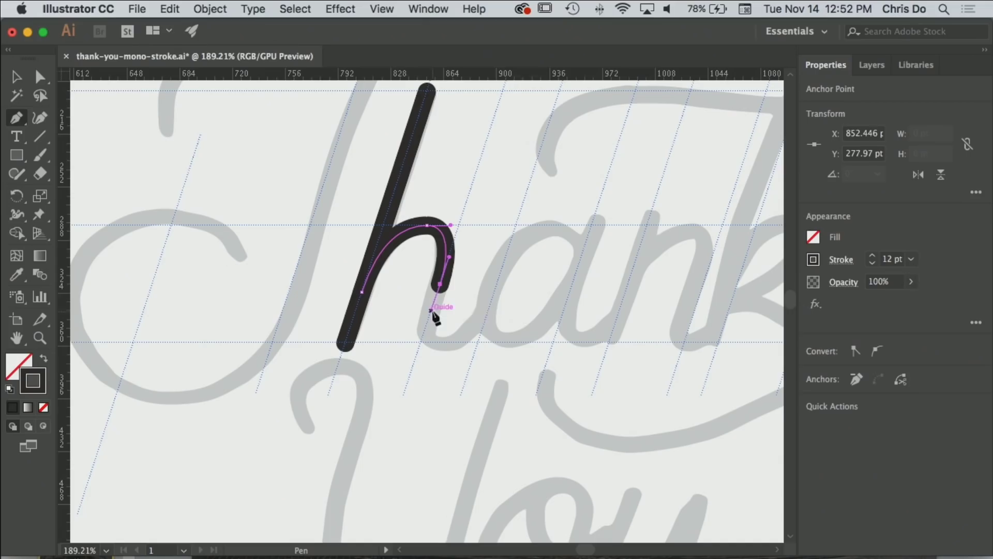
left_click(440, 284)
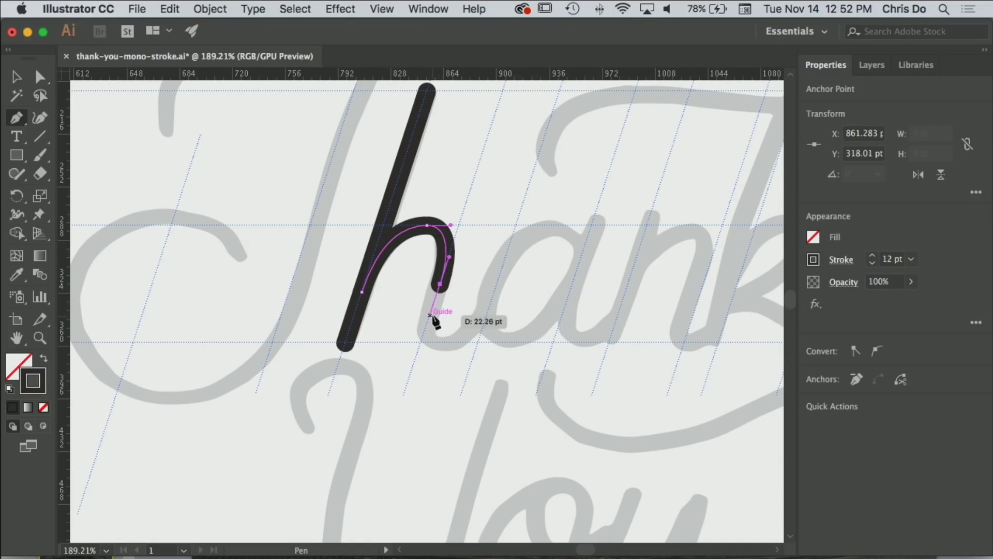
left_click(432, 310)
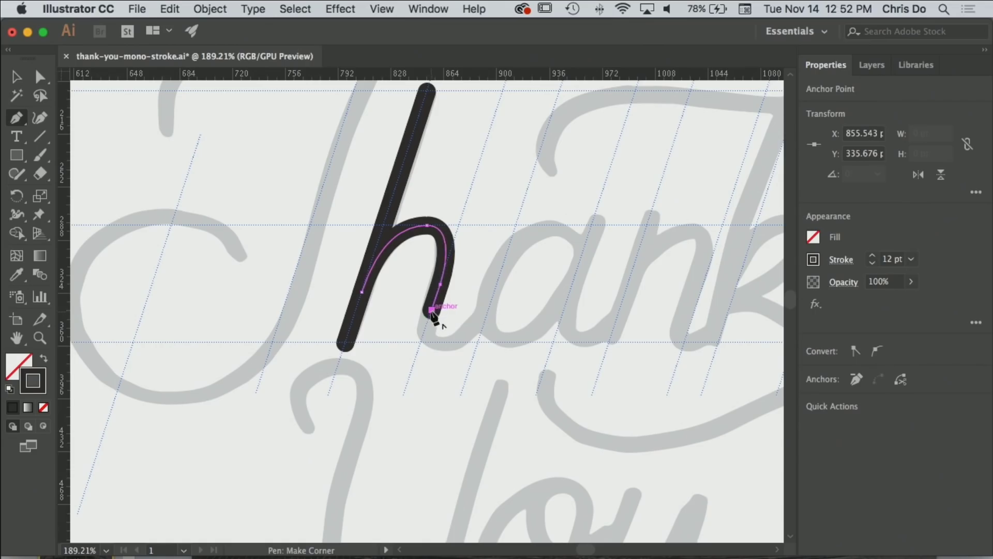
Step: Continue the h's arch path with a curve turning at the baseline and an exit stroke rising to the next slanted guide, and deselect it
left_click(432, 311)
left_click_drag(421, 342, 448, 349)
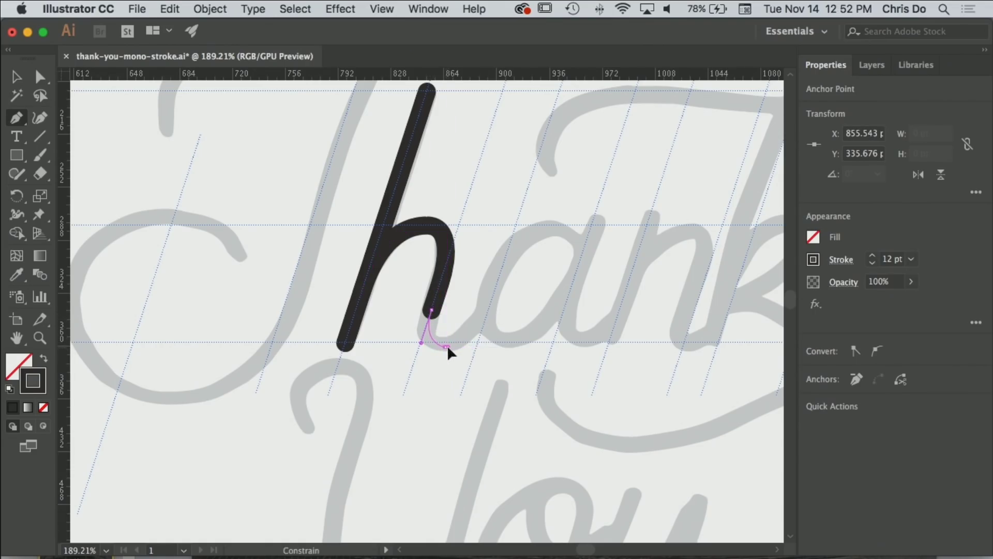
left_click(458, 346)
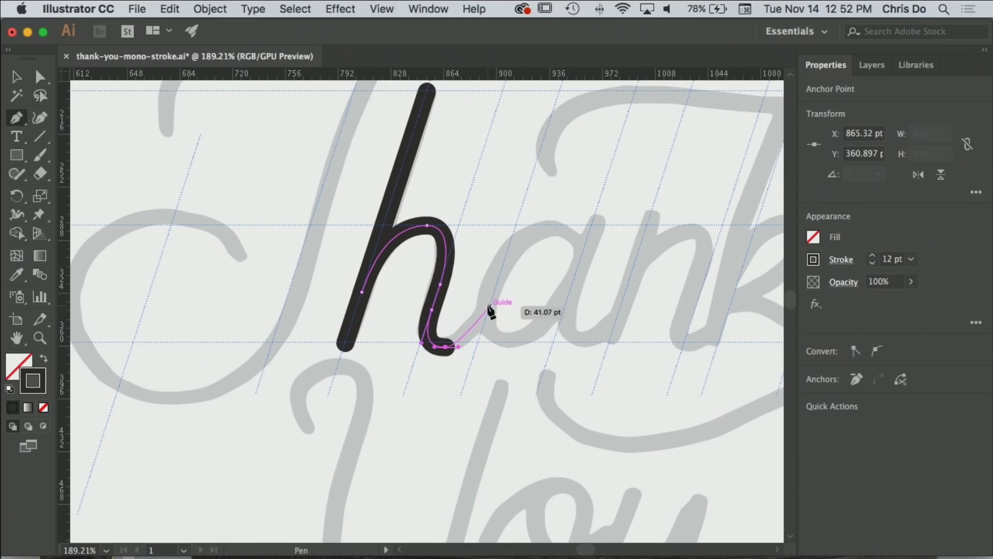
left_click_drag(491, 303, 490, 271)
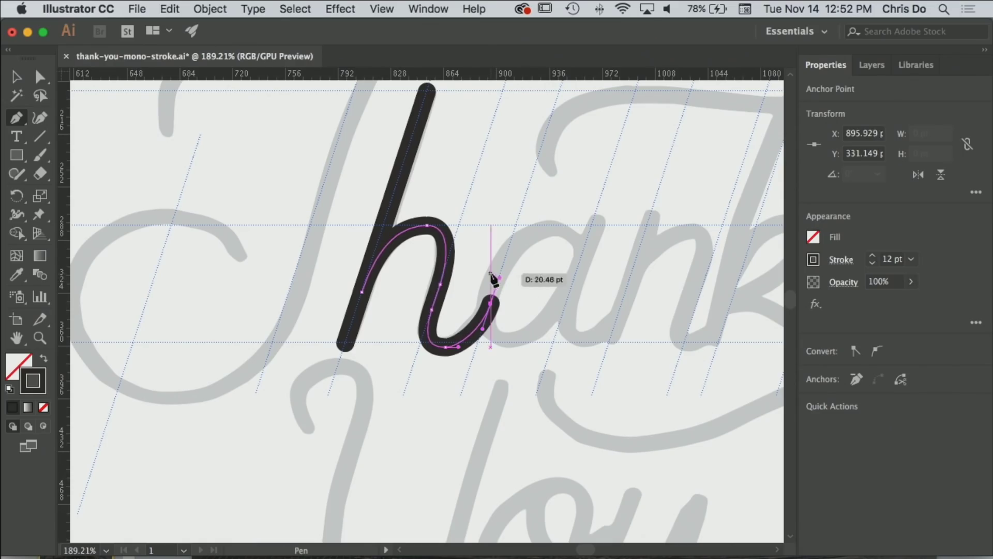
left_click(492, 388, "super")
Step: Tilt the curve handle at the top of the h's arch slightly downward, compare it with the previous shape, and keep the tilted version
left_click_drag(442, 397, 434, 419)
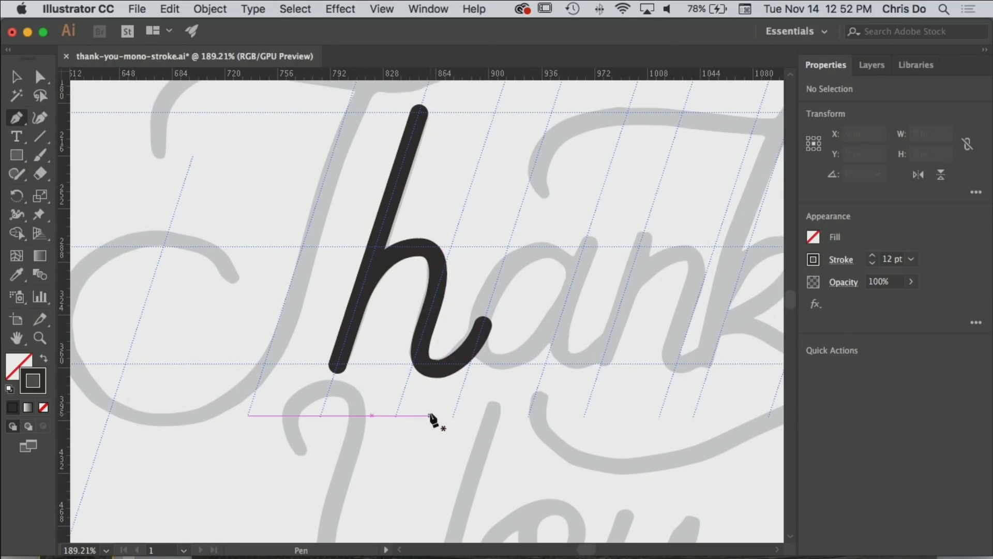
left_click(441, 253, "super")
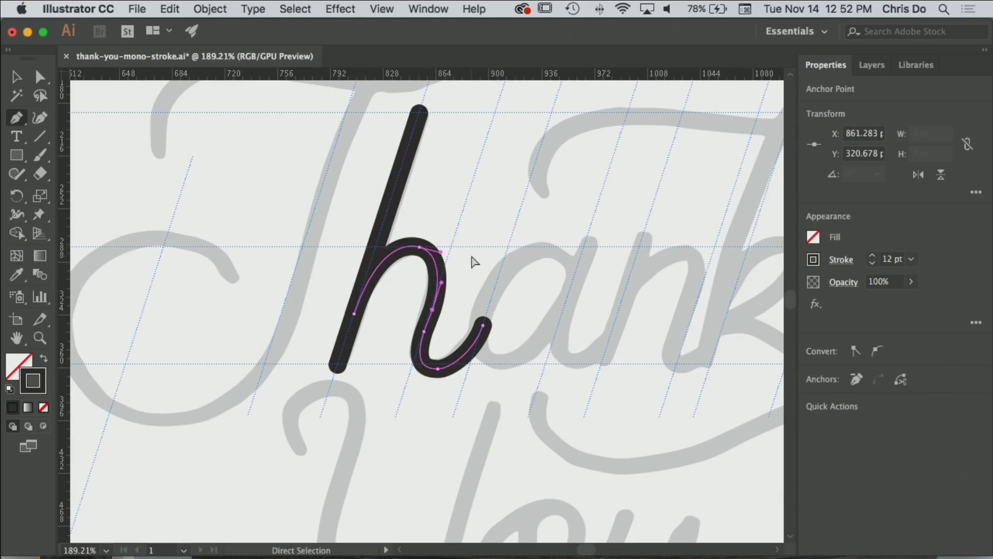
left_click(488, 272, "super")
key("super+z")
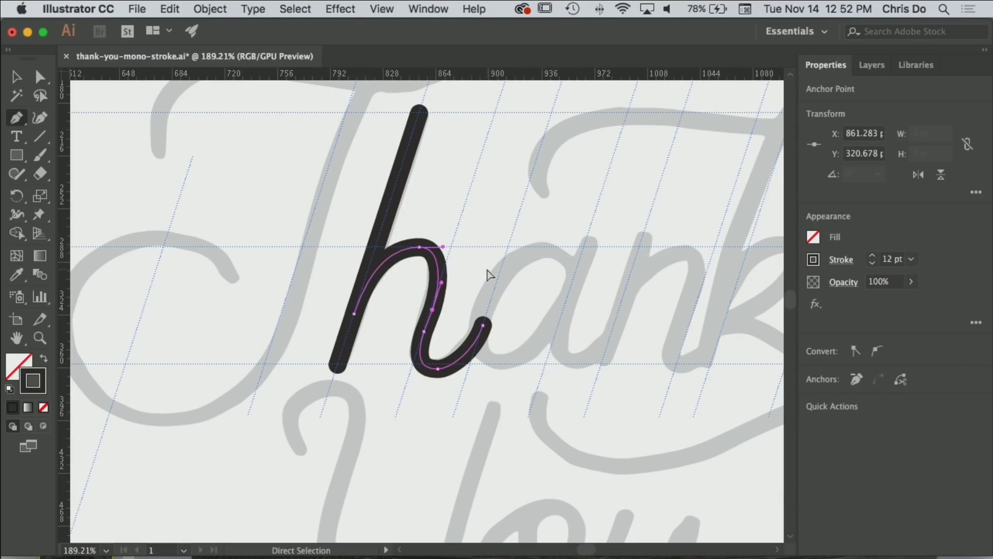
key("super+shift+z")
left_click(486, 269, "super")
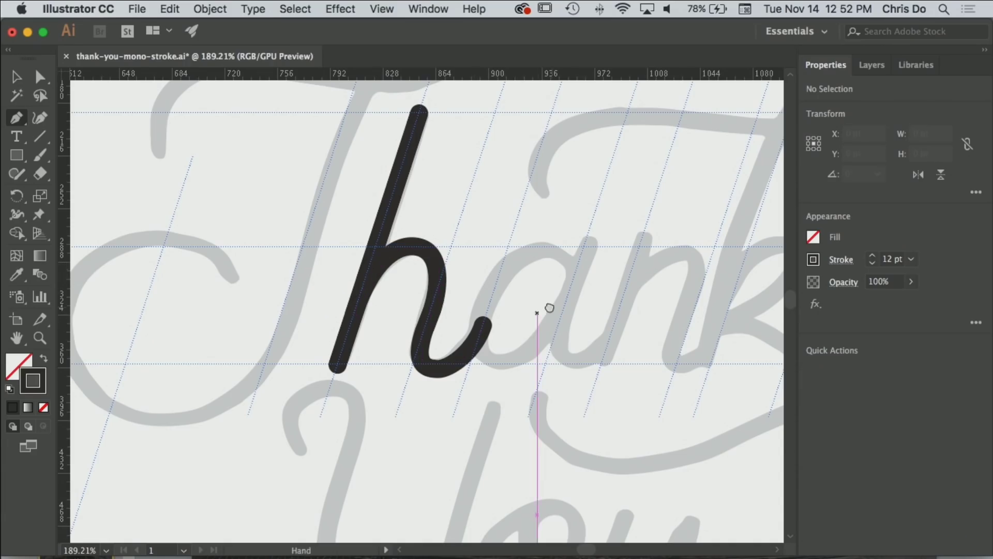
Step: Hide the guides and try shortening the handle at the lower end of the h's arch, above its straight segment
left_click_drag(550, 308, 502, 305)
key("super+semicolon")
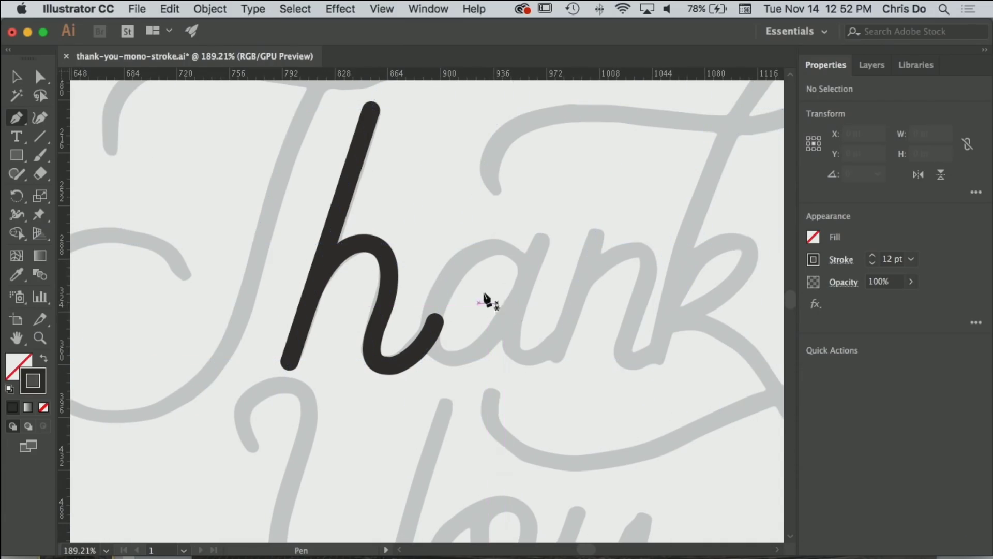
left_click(386, 310)
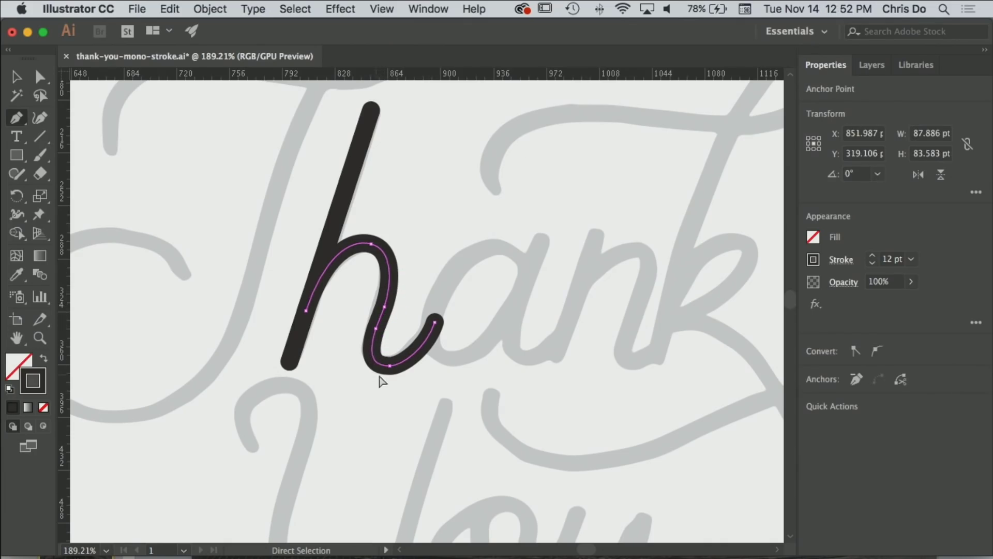
left_click(378, 305)
left_click_drag(394, 281, 394, 306)
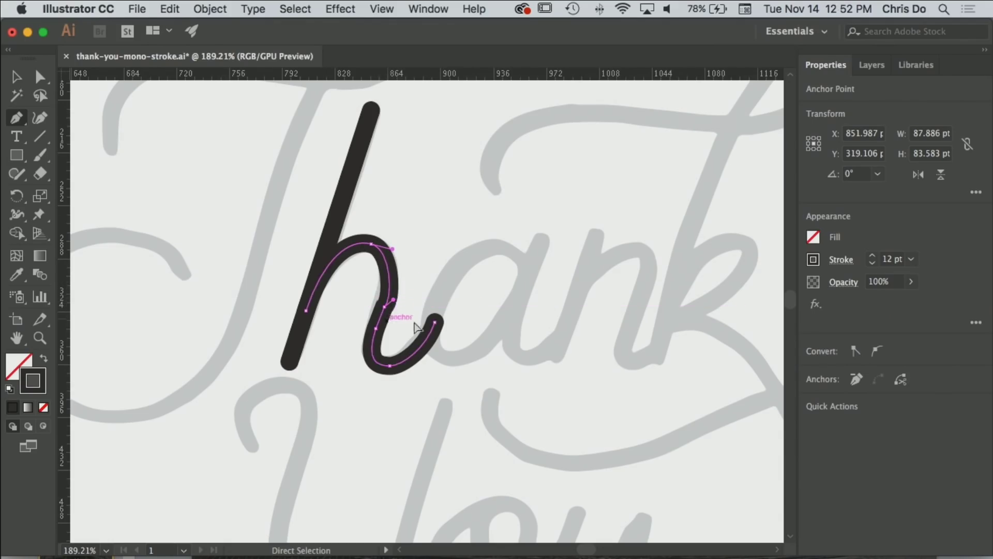
left_click(472, 285)
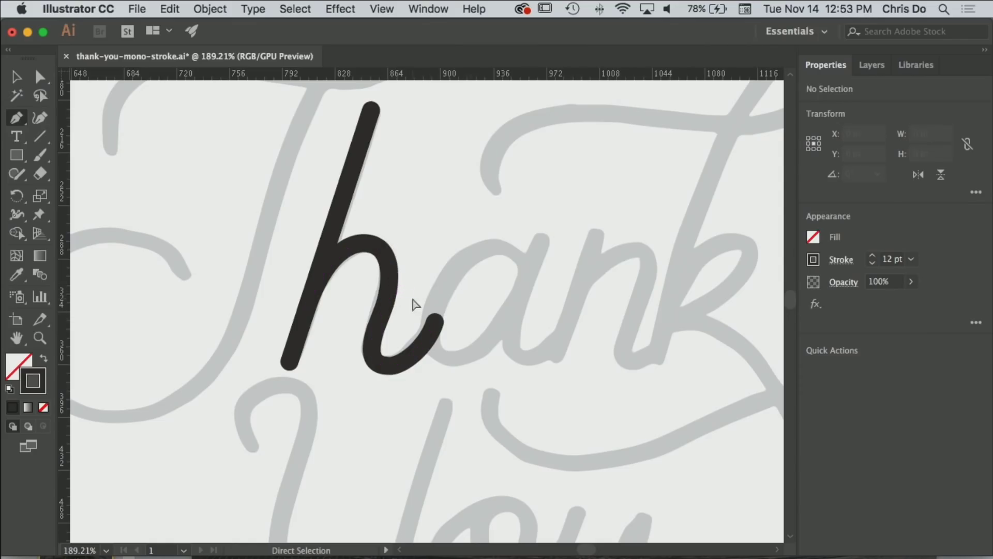
Step: Lengthen the handle at the lower end of the h's arch upward along the slant and deselect the path
left_click(385, 307)
left_click_drag(396, 284, 403, 273)
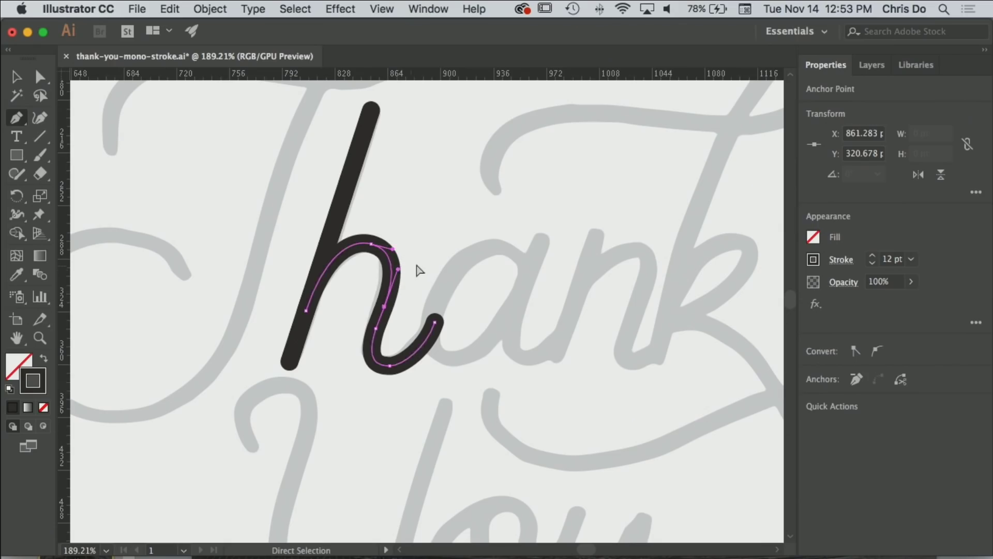
left_click(420, 280)
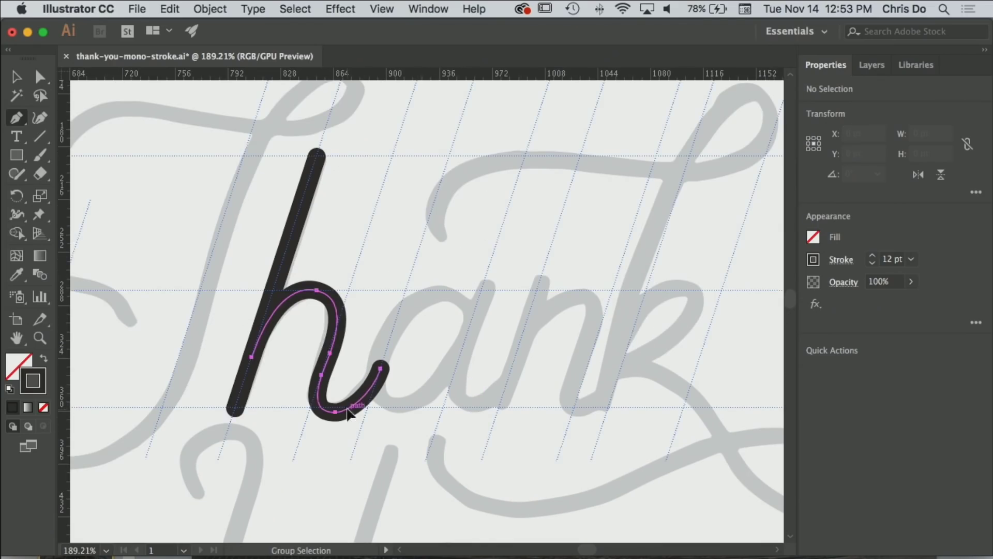
Step: Select both the stem and arch paths of the h and place a duplicate over the sketched n
left_click(347, 413, "super")
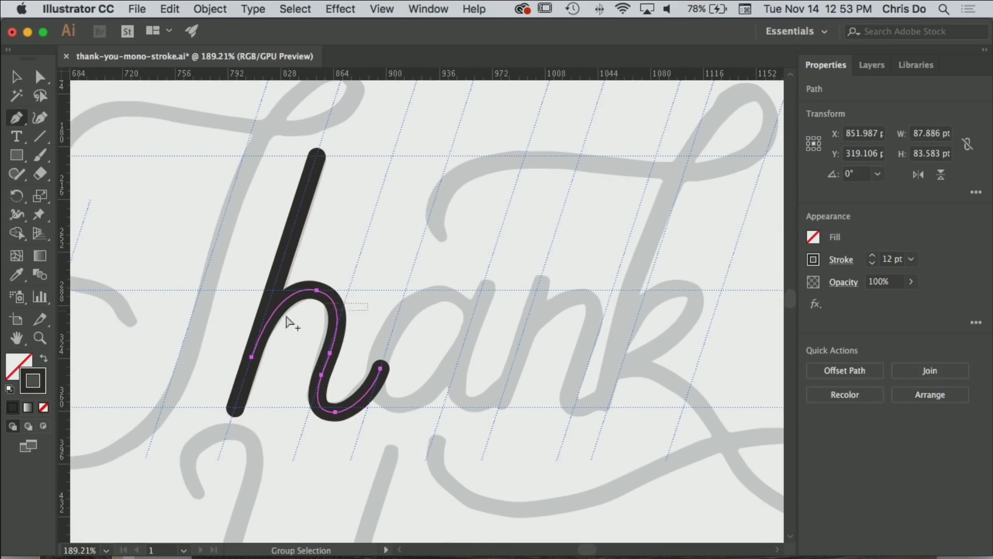
left_click(269, 324, "shift+super")
left_click_drag(269, 325, 517, 357)
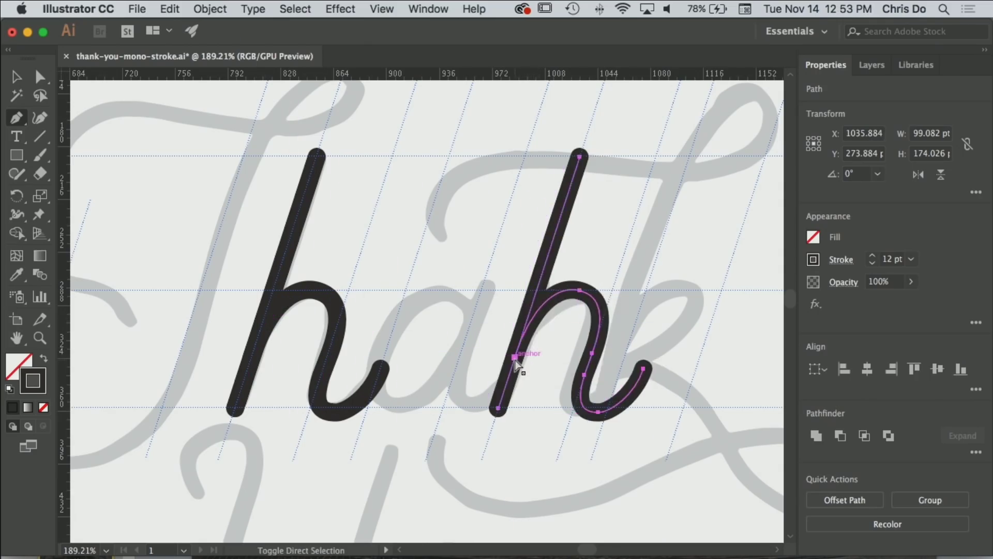
Step: Shorten the duplicated h's stem along its slant to just above the x-height guide to form an n, and deselect it
left_click(598, 231)
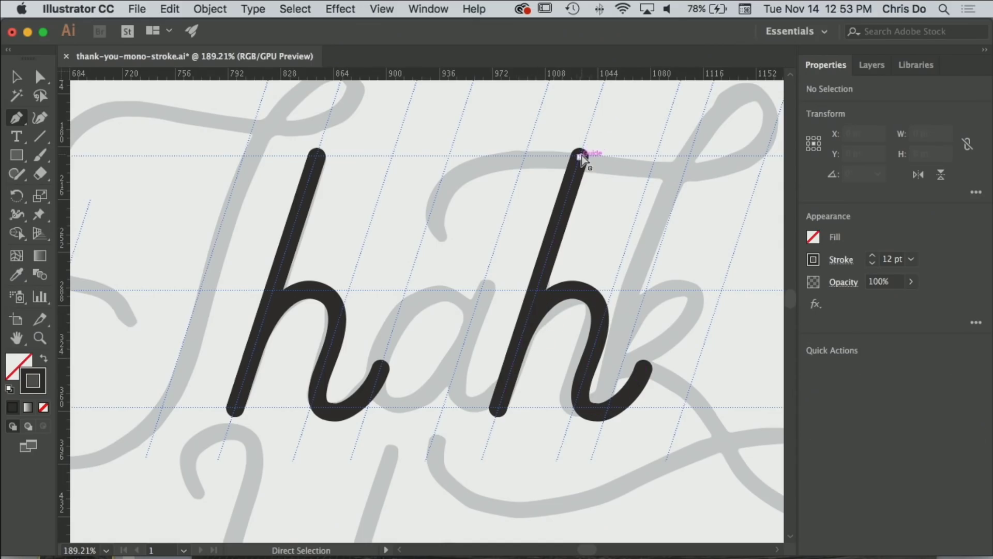
left_click_drag(580, 154, 543, 282)
left_click(623, 365)
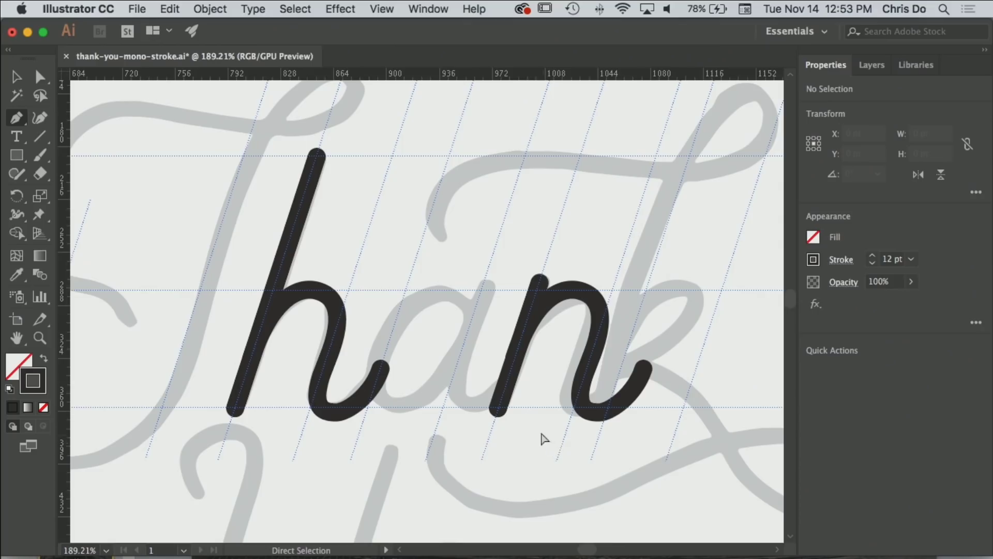
Step: Move the finished n out of the way, past the sketched k
key("super+space")
left_click(538, 416, "alt+super")
left_click(538, 416, "alt+super")
left_click_drag(480, 364, 604, 486)
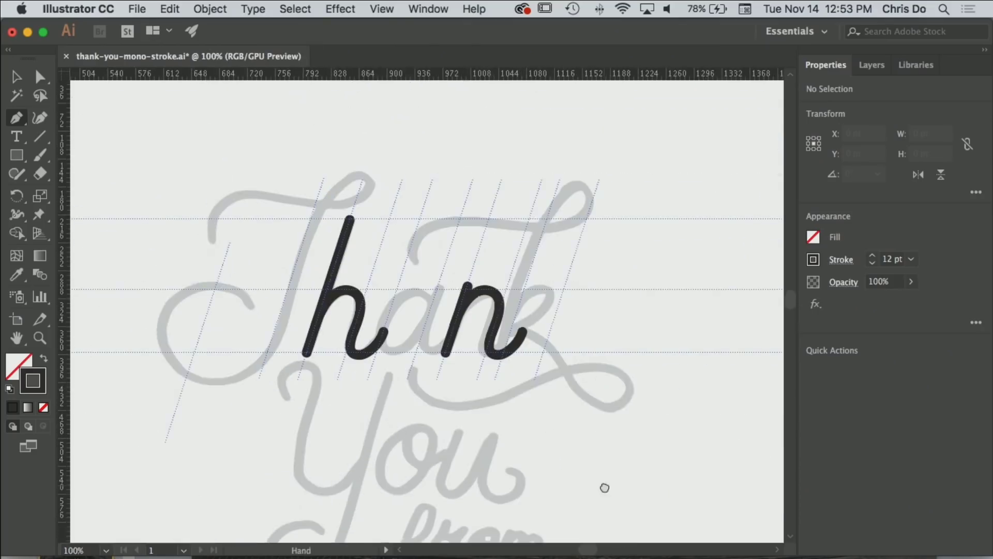
left_click_drag(567, 301, 469, 319)
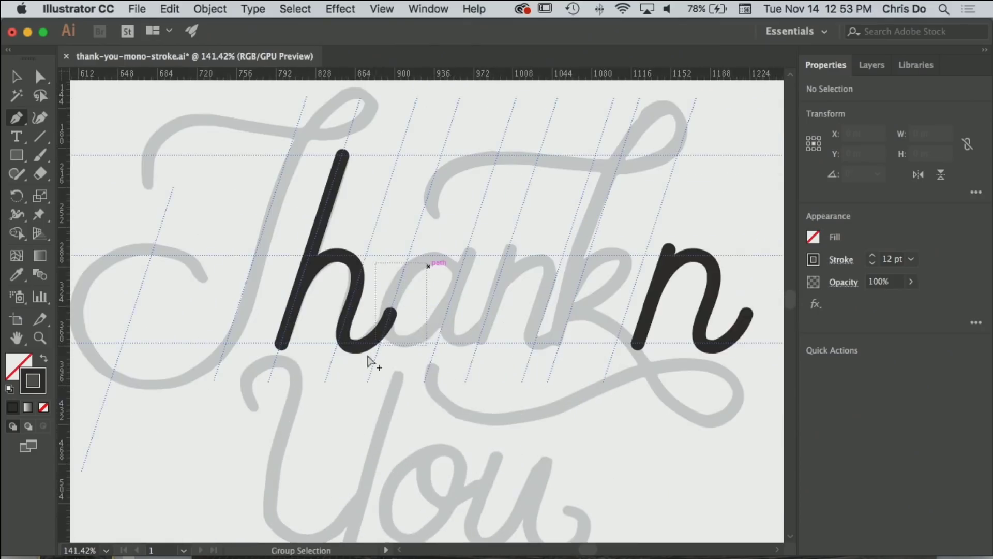
Step: Duplicate the h's arch path onto the sketched a so its lower curve forms the a's exit stroke
left_click(356, 355, "alt+super")
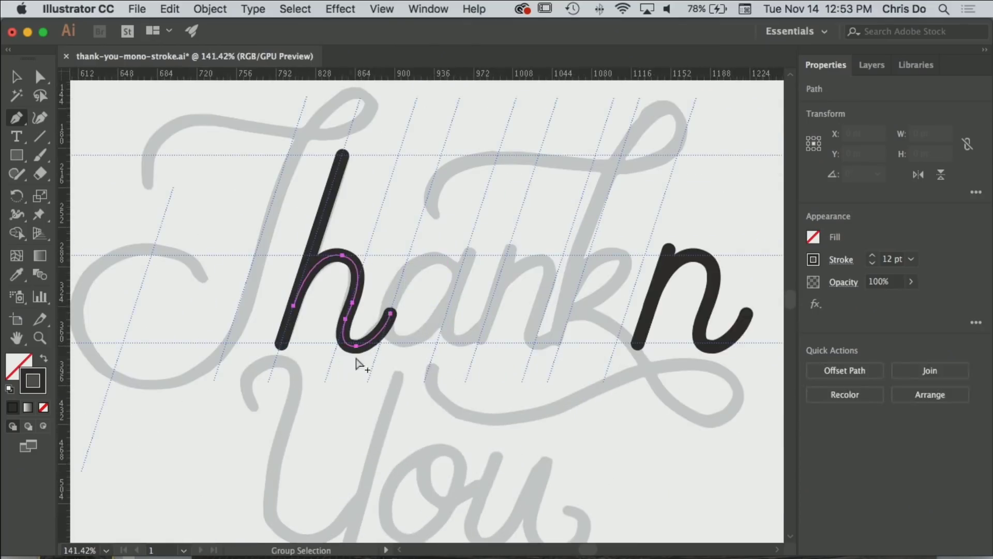
left_click_drag(369, 351, 496, 357)
left_click(534, 377)
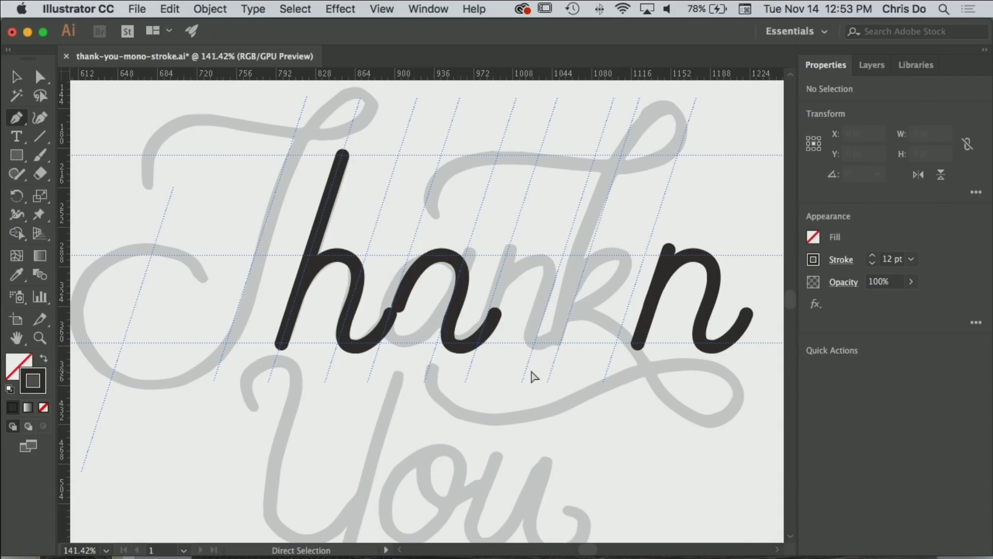
Step: Delete the arch portion of the duplicated path, keeping only the lower curve and exit stroke for the a
left_click(398, 307, "super")
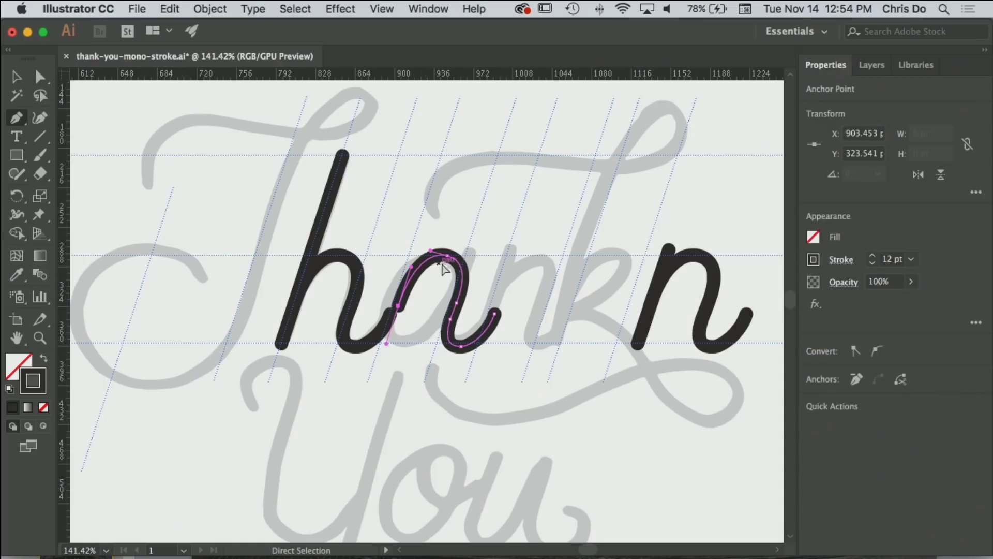
key("Delete")
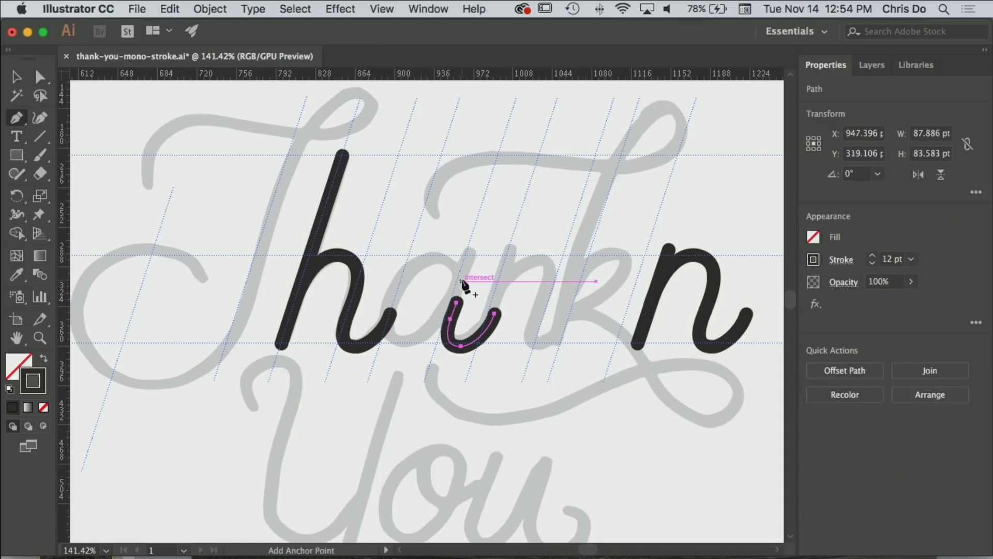
left_click(484, 277, "super")
Step: Extend the upper end of the a's stroke along the slanted guide to the x-height guide
left_click_drag(443, 334, 533, 359)
left_click(533, 360)
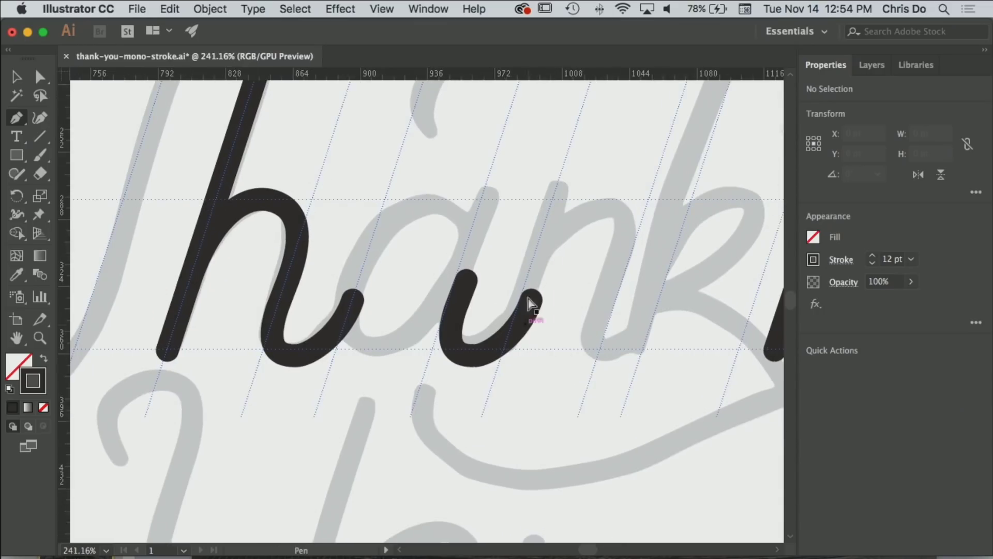
left_click(465, 282, "super")
left_click_drag(465, 282, 483, 201)
left_click(469, 278, "super")
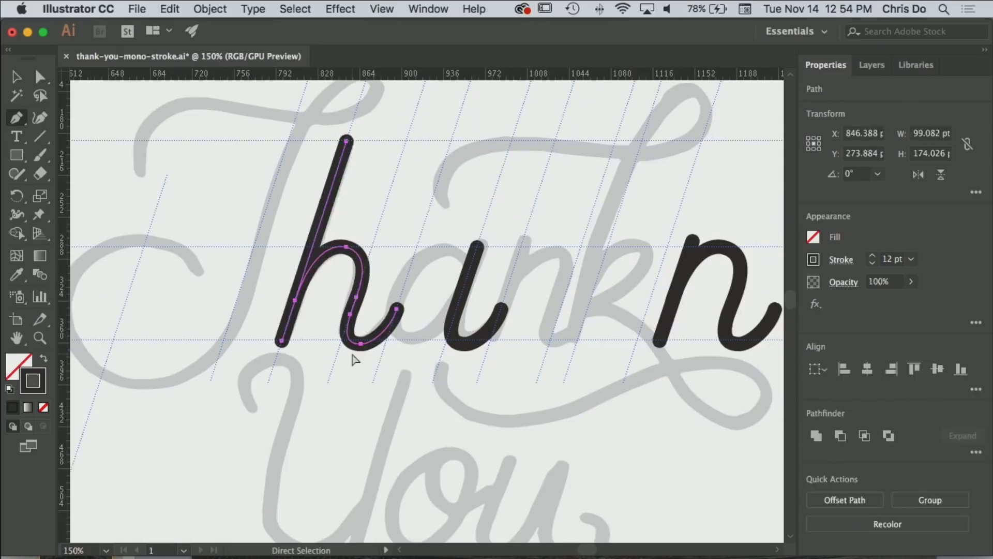
Step: Delete the h's stem and arch paths
key("Delete")
scroll(443, 336, "up", 2)
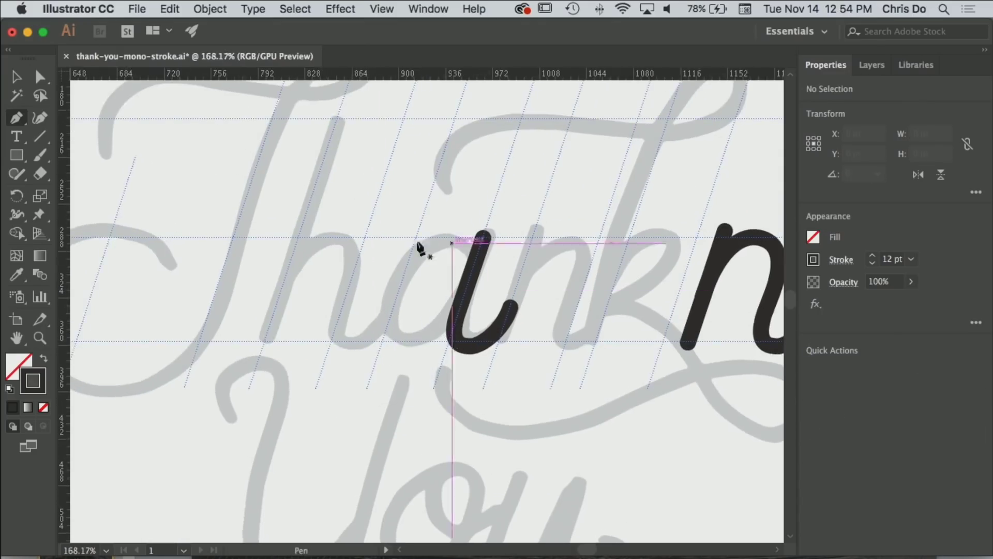
Step: Draw an ellipse about 49 pt wide and 83 pt high between the x-height and baseline guides as the a's bowl, and nudge it toward the stem
key("l")
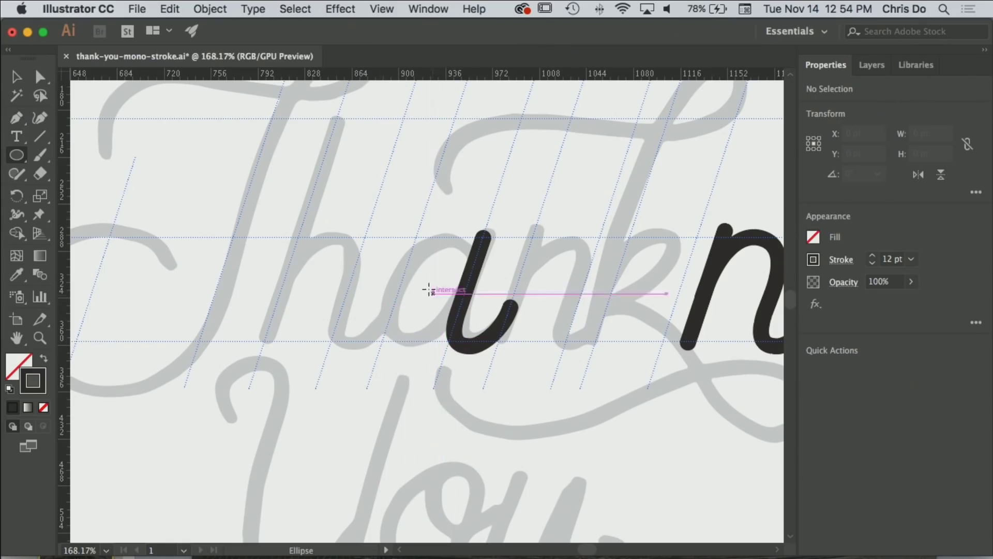
left_click_drag(423, 293, 447, 345)
key("a")
key("super+space")
left_click_drag(400, 244, 598, 314)
left_click_drag(477, 277, 533, 274)
key("super")
key("space")
left_click_drag(440, 248, 473, 196)
left_click(453, 232, "alt+super")
key("Right")
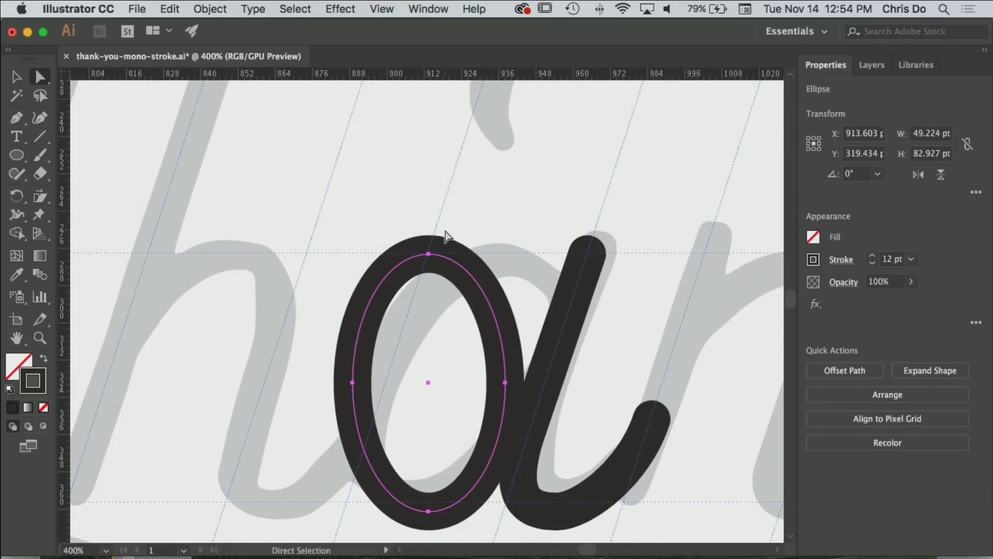
Step: Shear the a's ellipse from its top anchor so the bowl matches the slanted guides and rests on the baseline, and set it against the stem
scroll(366, 306, "down", 3)
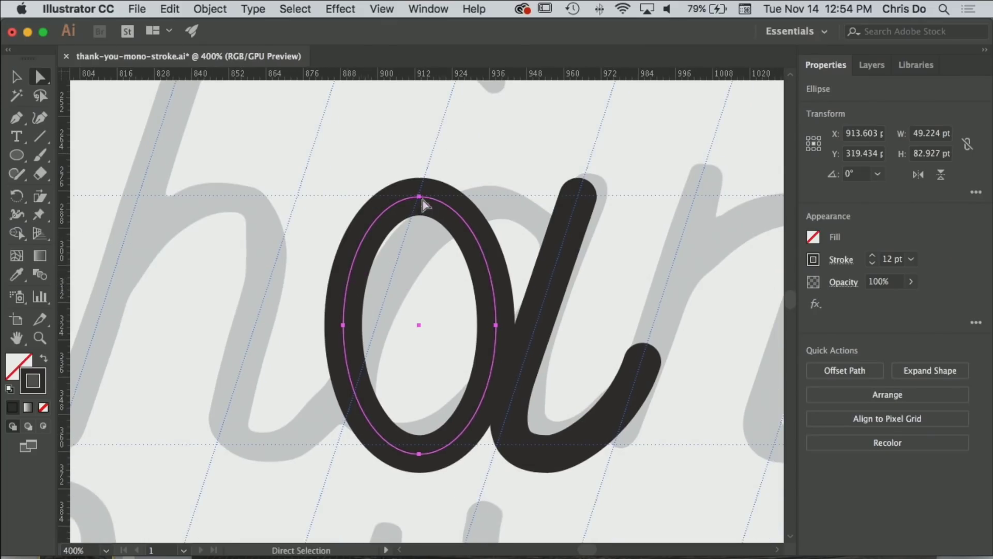
left_click(47, 192, "alt")
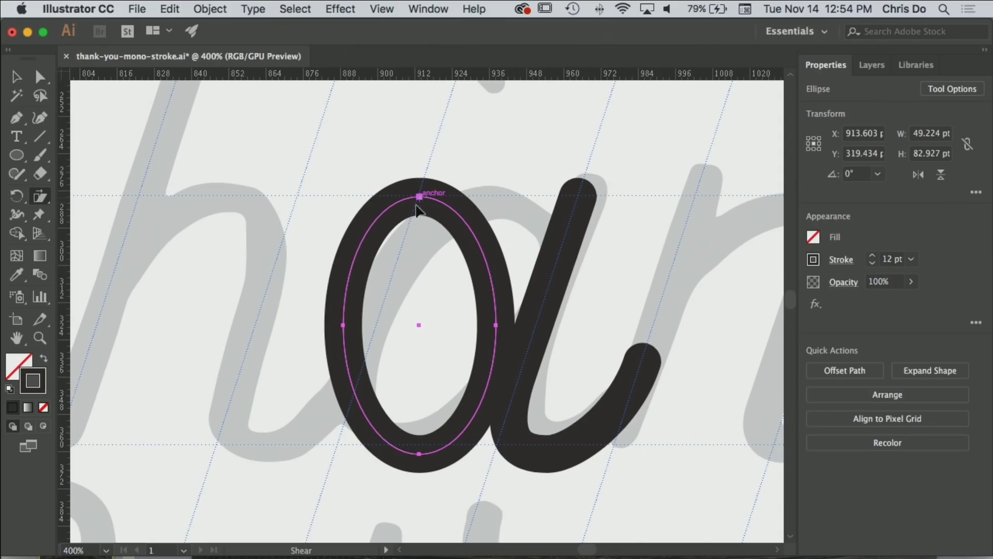
left_click_drag(420, 453, 337, 445)
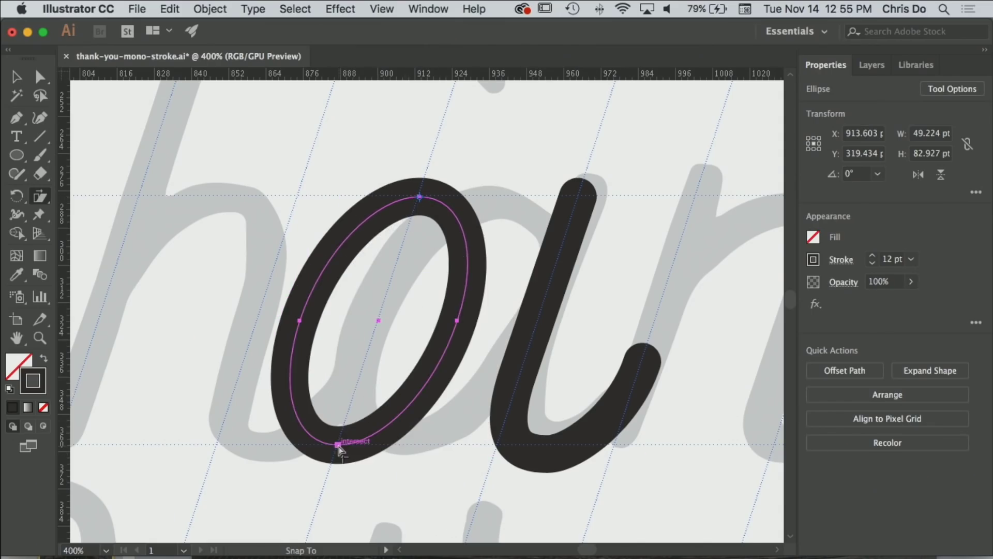
left_click(413, 460, "super")
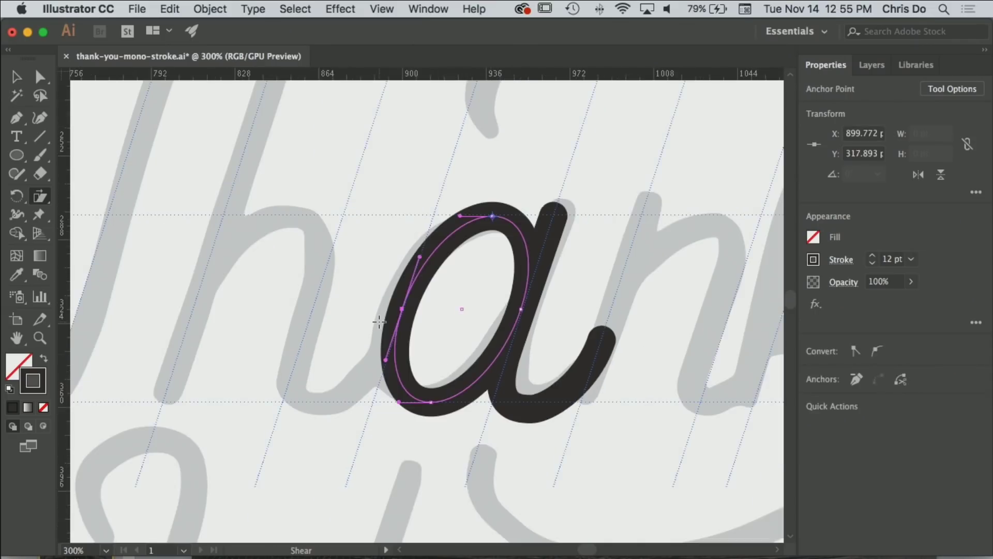
Step: Widen the a's bowl by nudging its left anchor outward 2 pt
key("Left")
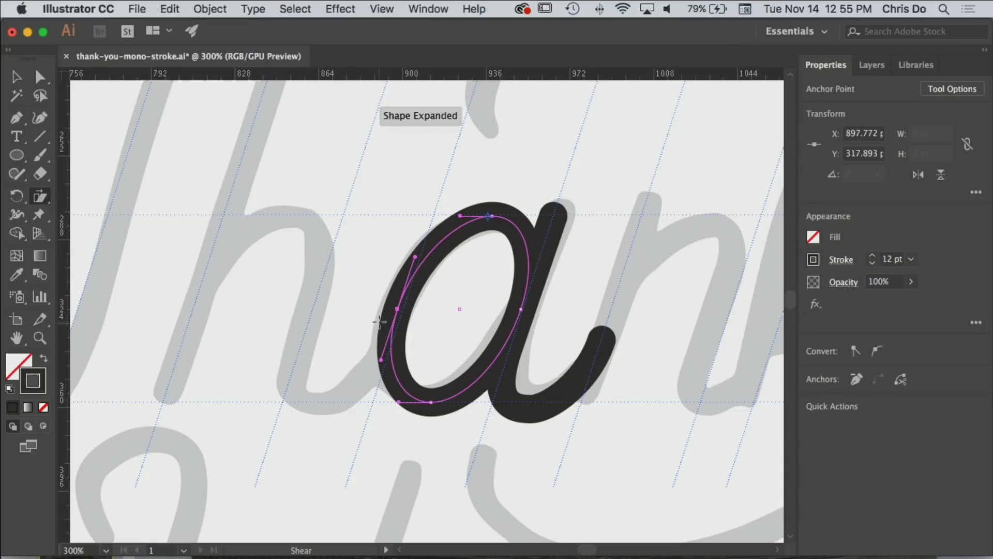
key("a")
left_click(409, 245)
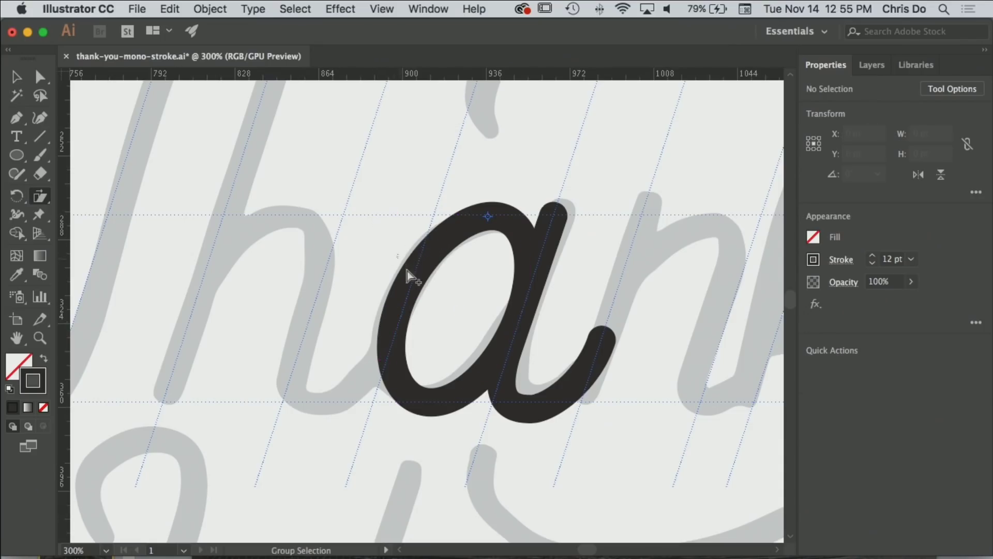
Step: Nudge the complete a, bowl and stem together, 1 pt toward the h
left_click(408, 272, "alt+super")
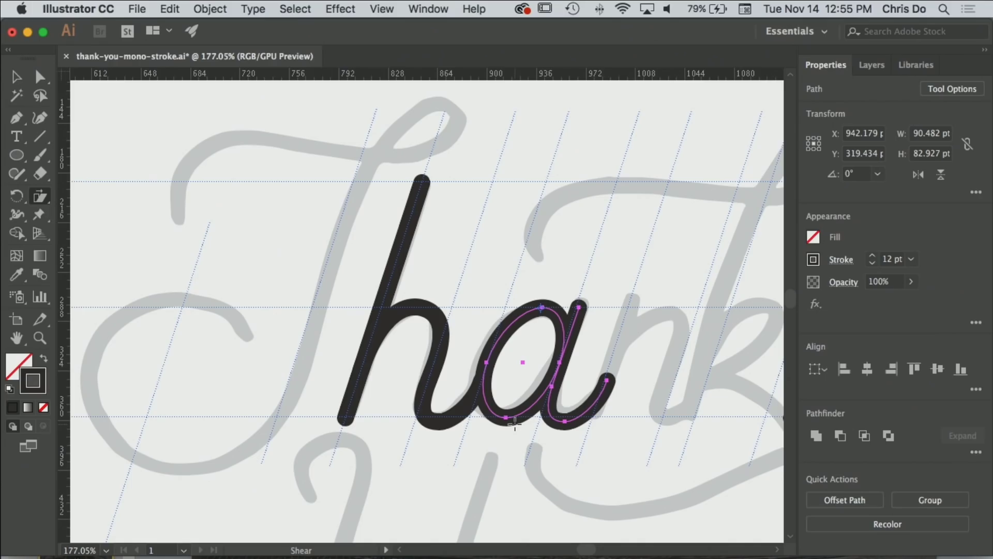
key("Left")
key("a")
left_click(500, 249)
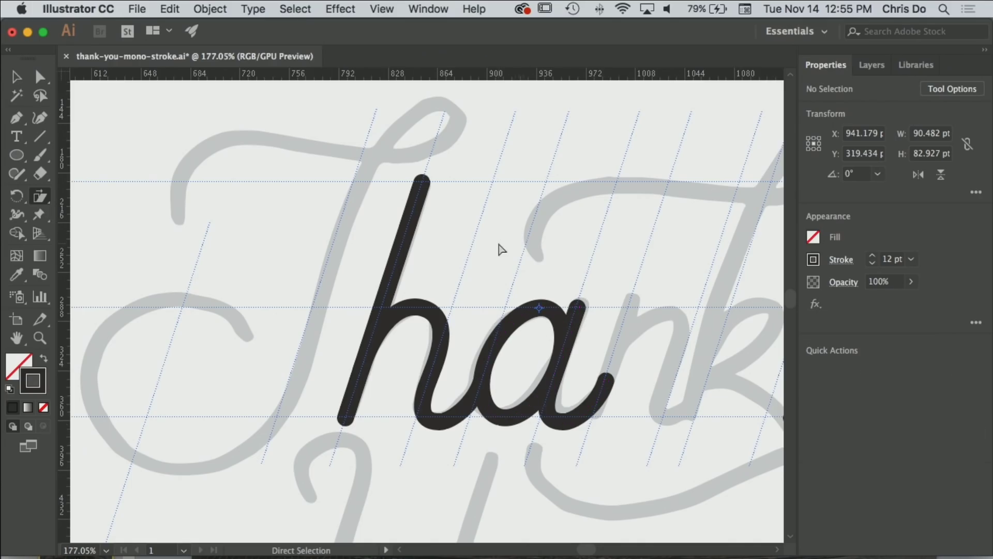
Step: Move the separate n into position directly after the a, over the sketched n
left_click_drag(470, 310, 305, 273)
left_click(413, 377, "alt+super")
left_click_drag(423, 361, 440, 417)
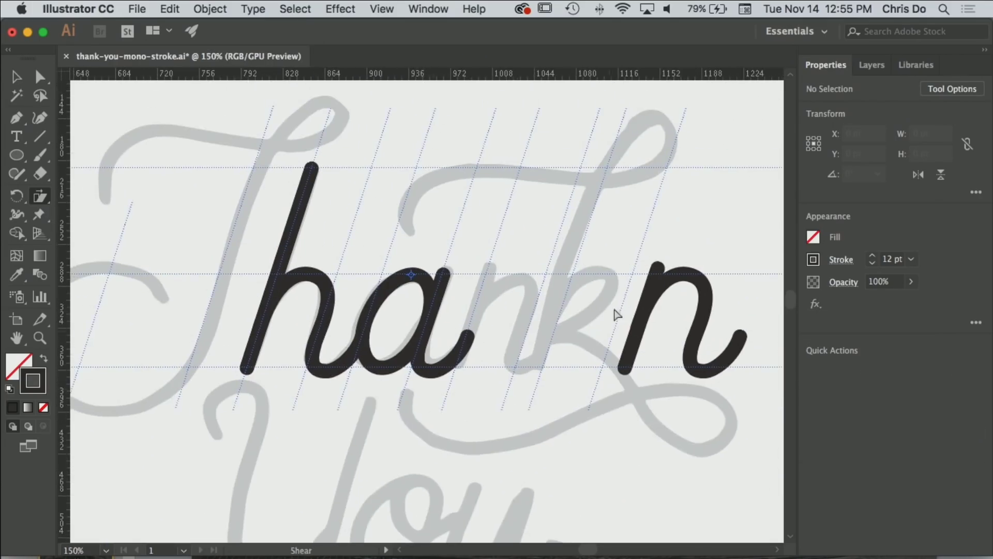
left_click(694, 368, "alt+super")
left_click_drag(639, 334, 471, 334)
left_click(494, 395)
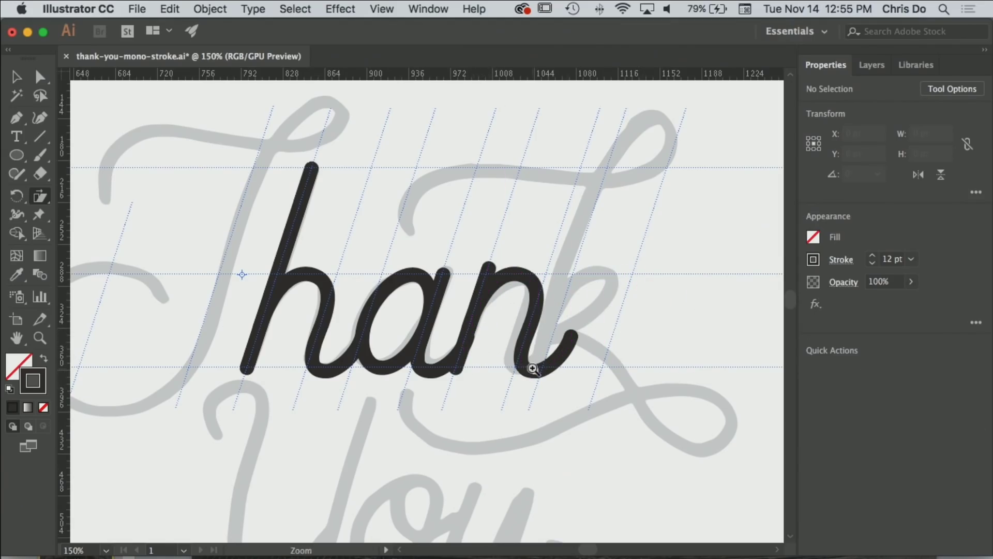
Step: Duplicate the h's stem and place the copy over the sketched T's stem
key("super+minus")
key("super+minus")
left_click_drag(489, 333, 549, 371)
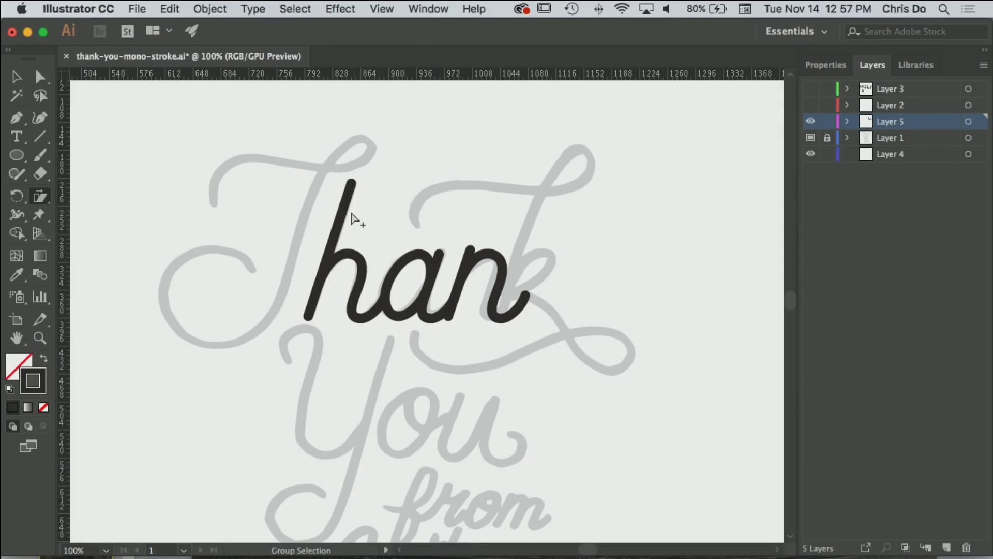
left_click(344, 216)
mouse_move(348, 213)
left_mouse_down()
mouse_move(315, 212)
mouse_move(320, 220)
left_mouse_up()
left_click(329, 215)
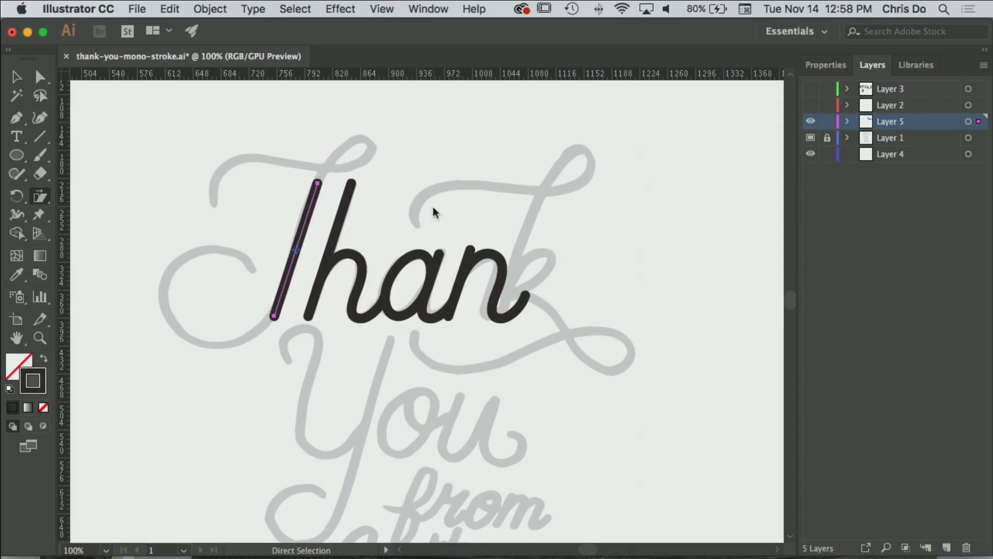
key("super+k")
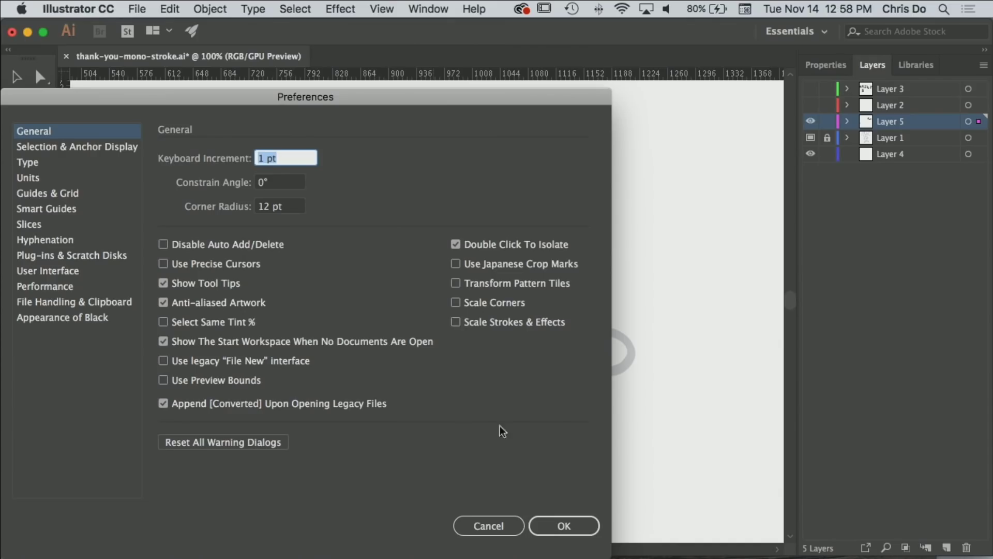
left_click(491, 526)
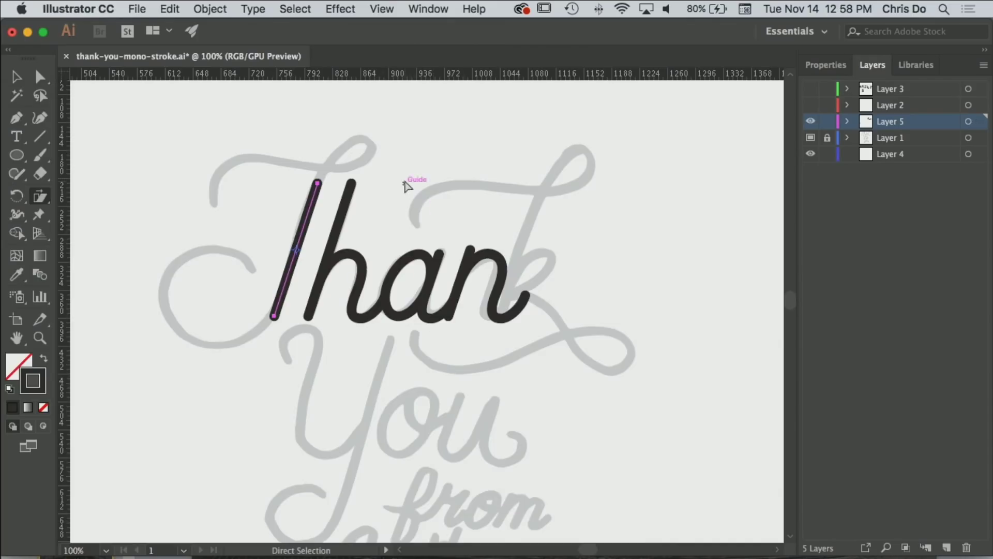
Step: Shorten the T's stem at both ends, keeping only the straight middle section
left_click(405, 182)
left_click_drag(296, 265, 303, 268)
left_click_drag(501, 136, 439, 166)
key("a")
left_click(472, 164)
key("s")
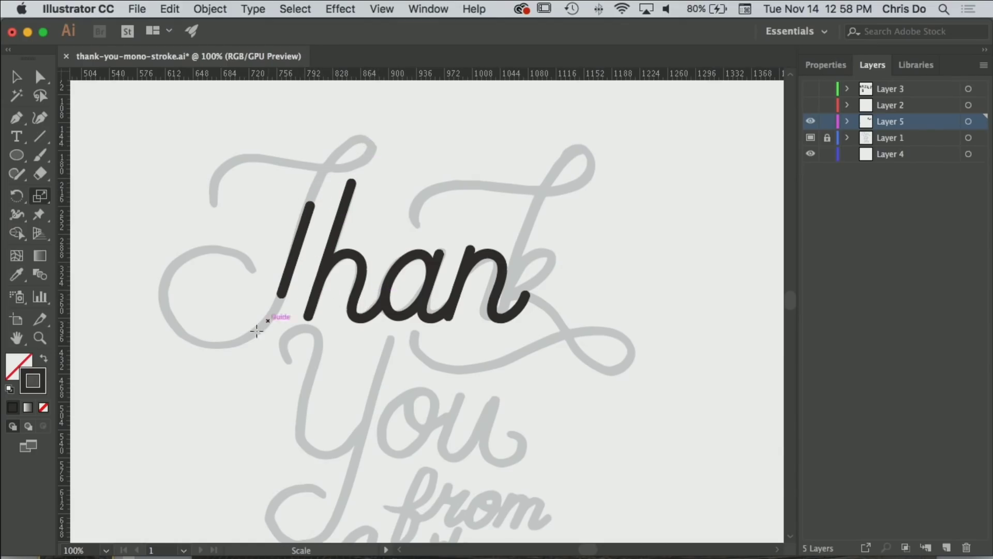
Step: Draw a small horizontal ellipse over the loop at the top of the sketched T
key("super+equal")
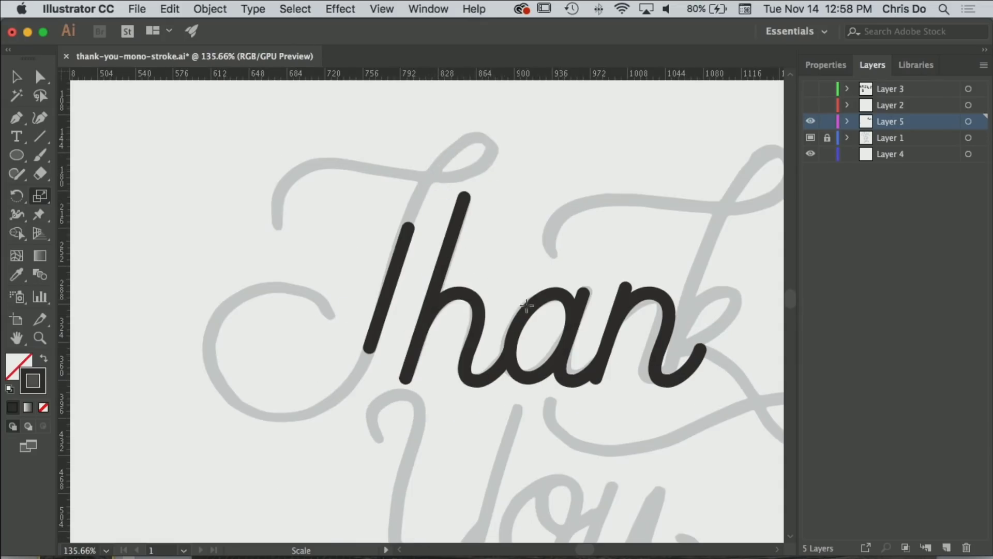
key("super+alt")
left_click_drag(495, 248, 496, 241)
key("l")
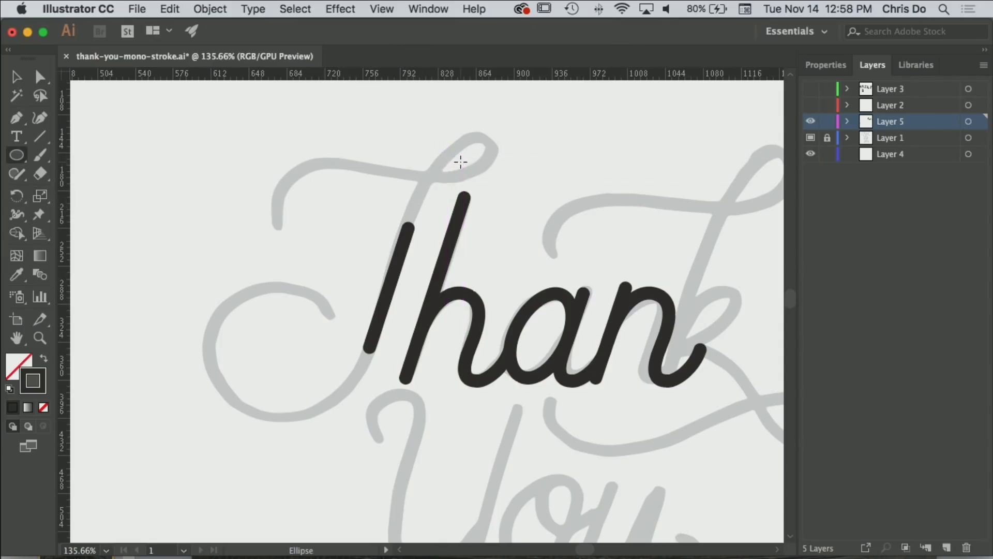
mouse_move(461, 162)
left_mouse_down()
mouse_move(492, 170)
mouse_move(498, 185)
left_mouse_up()
left_click(520, 195, "super")
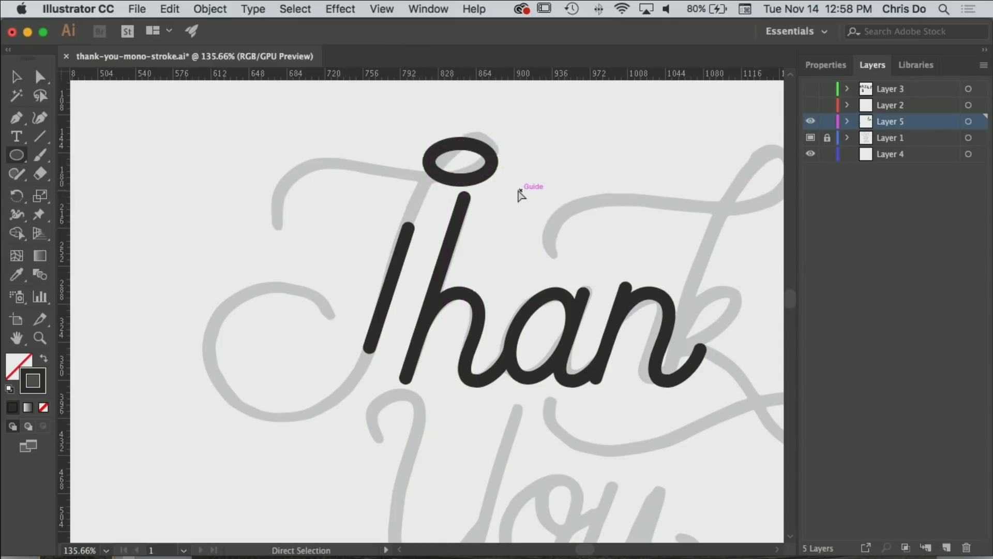
Step: Shear the loop ellipse about its left anchor so its right end tilts upward like the sketch
left_click(458, 155, "super")
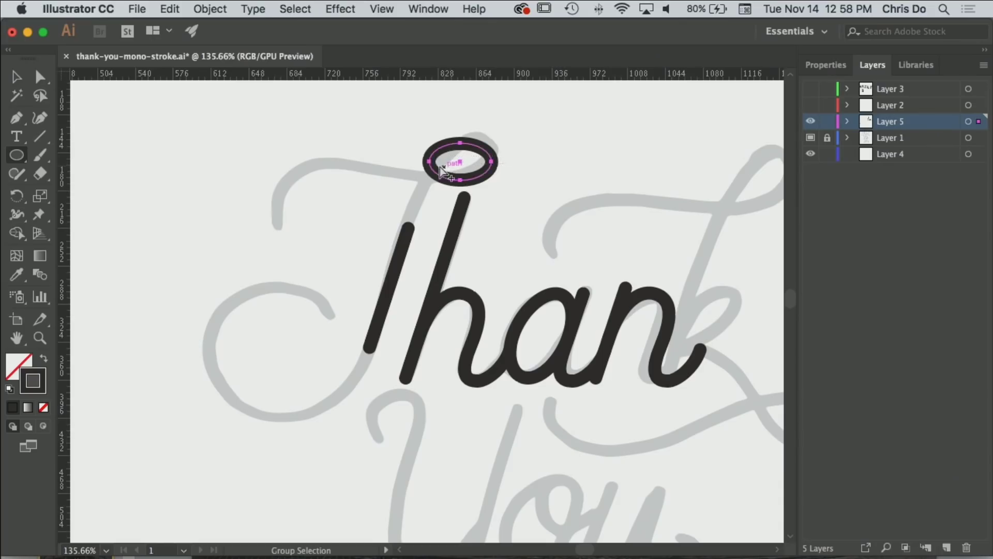
left_click(41, 173)
left_click(41, 174)
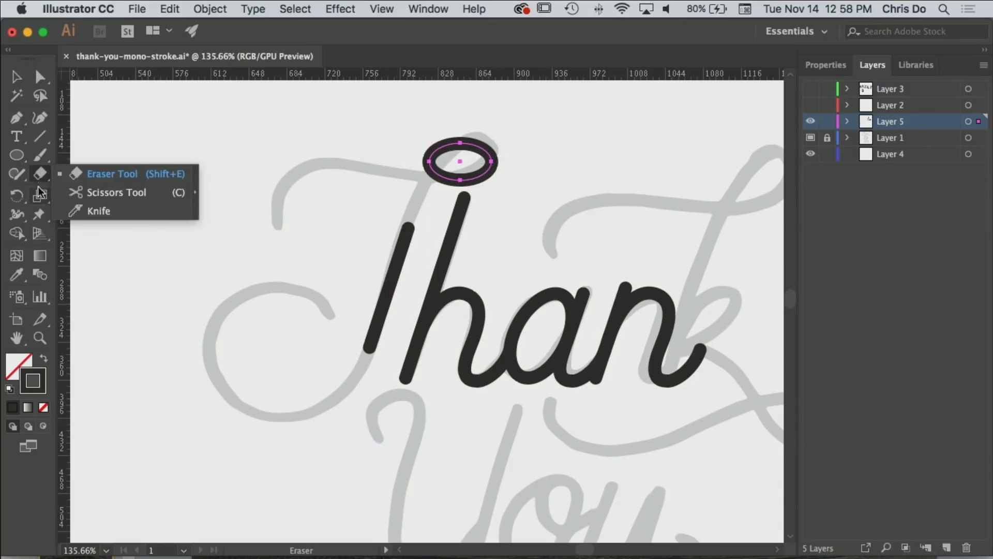
left_click(44, 197)
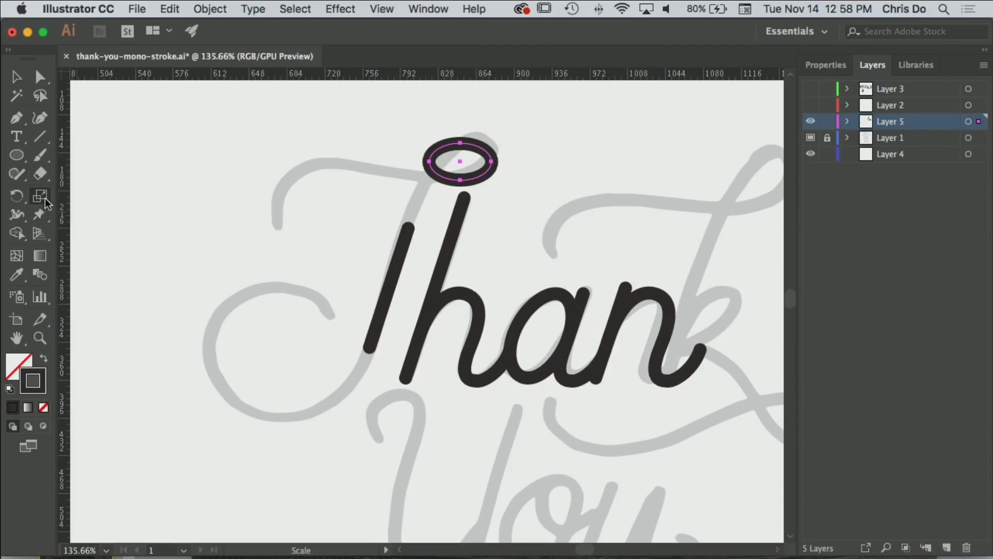
left_click(82, 216)
left_click(430, 162)
left_click_drag(491, 180, 467, 177)
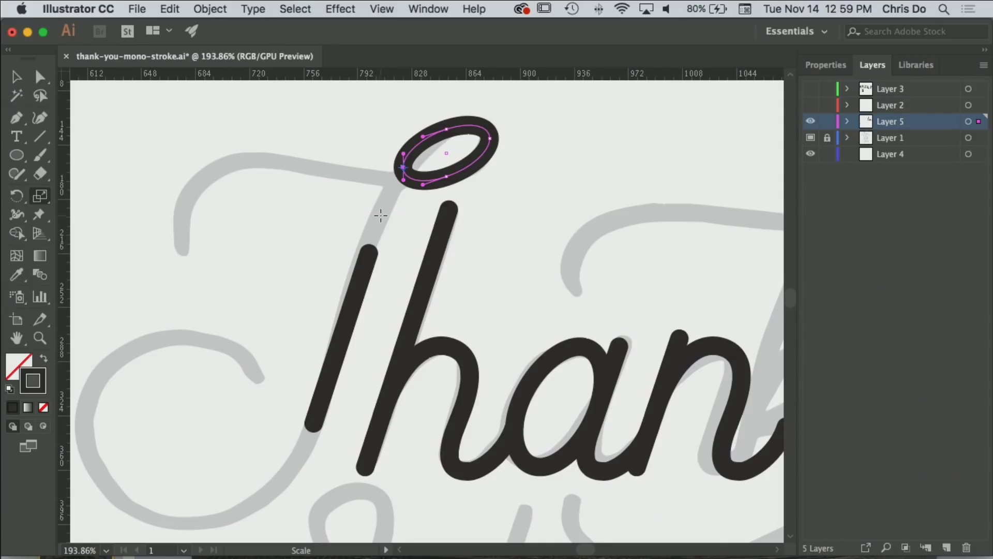
Step: Cut the tilted ellipse open at its left anchor with the Scissors tool
key("p")
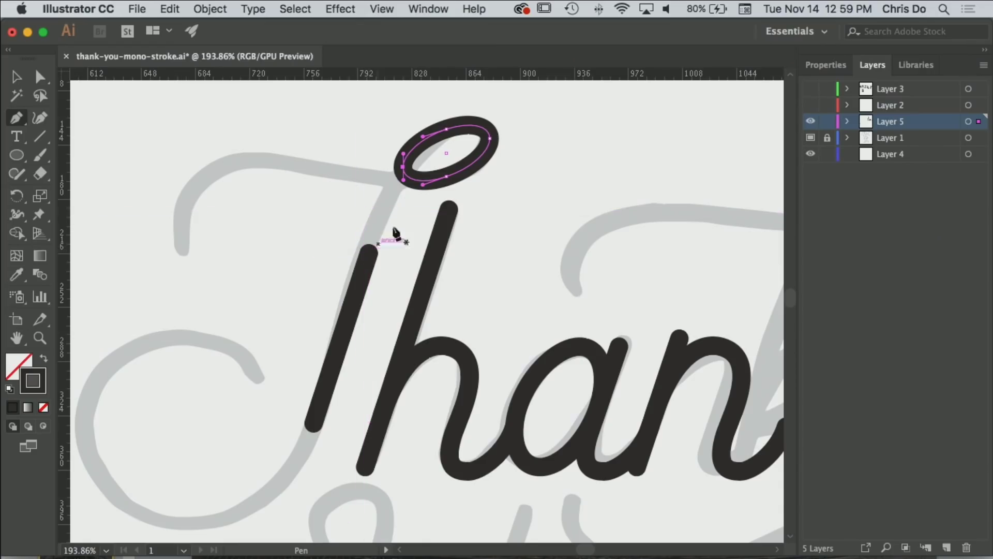
left_click(377, 200, "super")
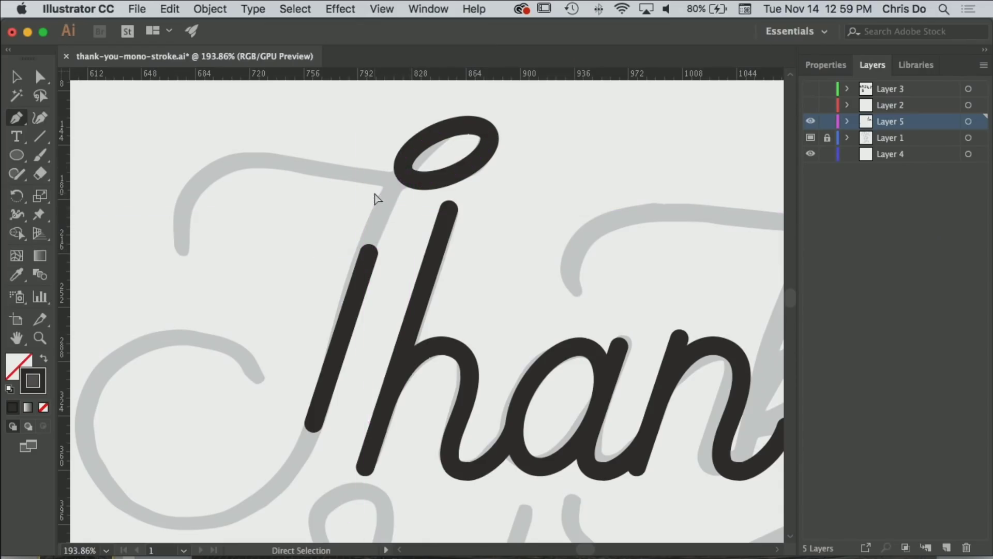
left_click(399, 179, "super")
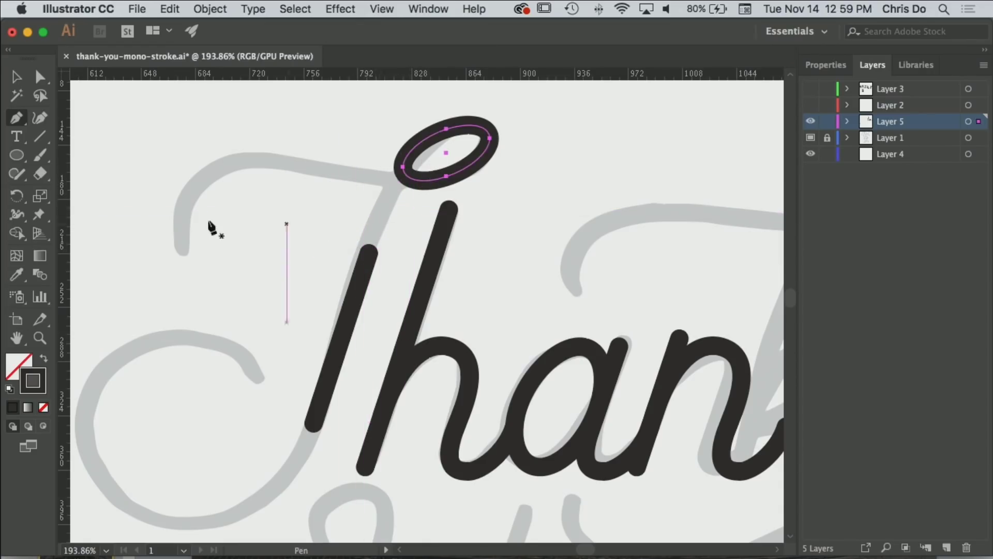
left_click(50, 176)
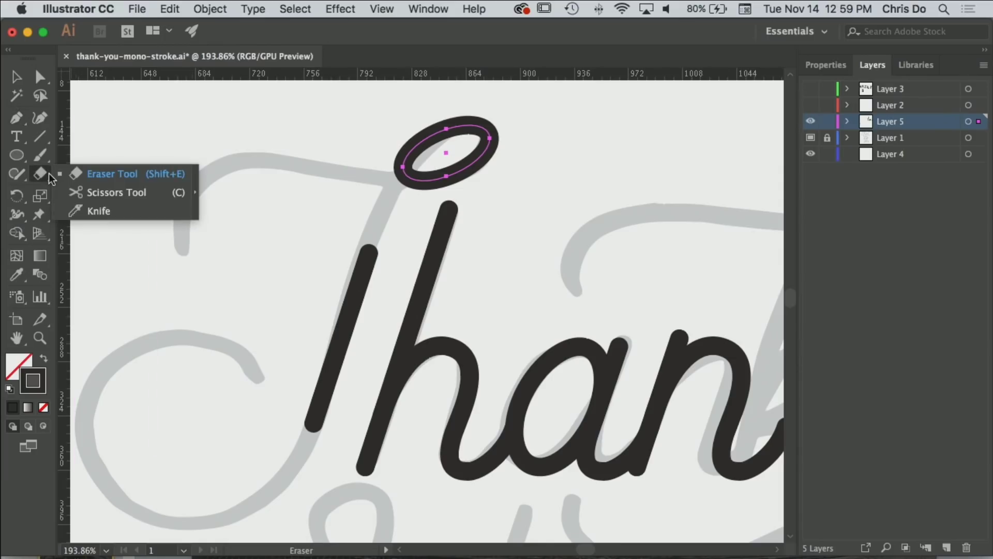
left_click(95, 198)
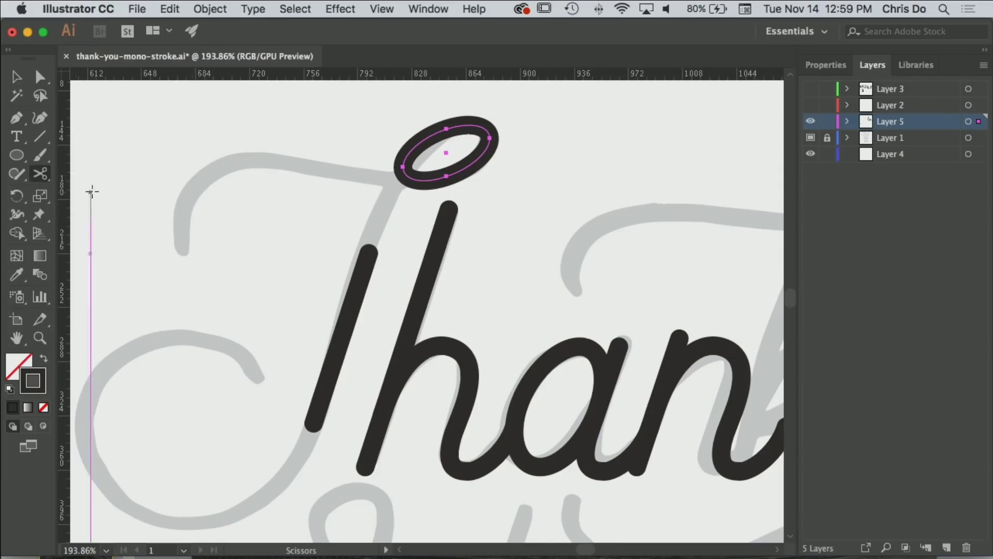
left_click(403, 167)
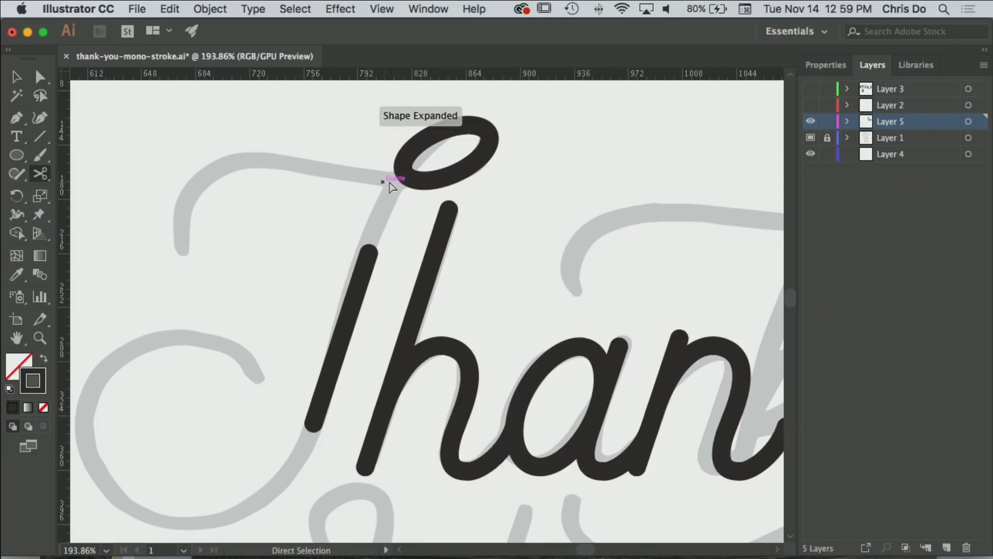
Step: Pull one cut end of the loop down toward the T's stem and the other out along the sketched crossbar
left_click_drag(403, 168, 361, 185)
key("ctrl+z")
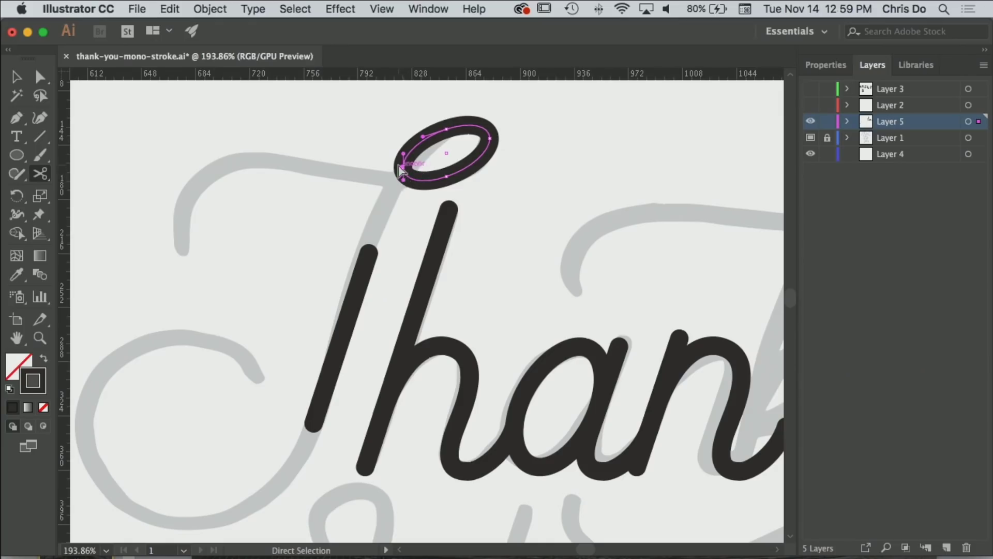
left_click_drag(403, 167, 385, 209)
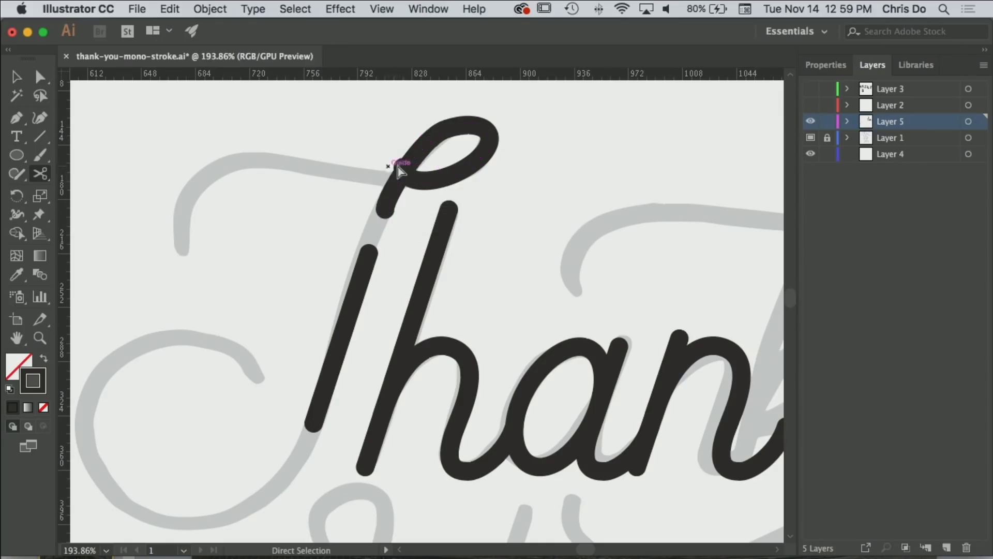
left_click_drag(402, 167, 239, 157)
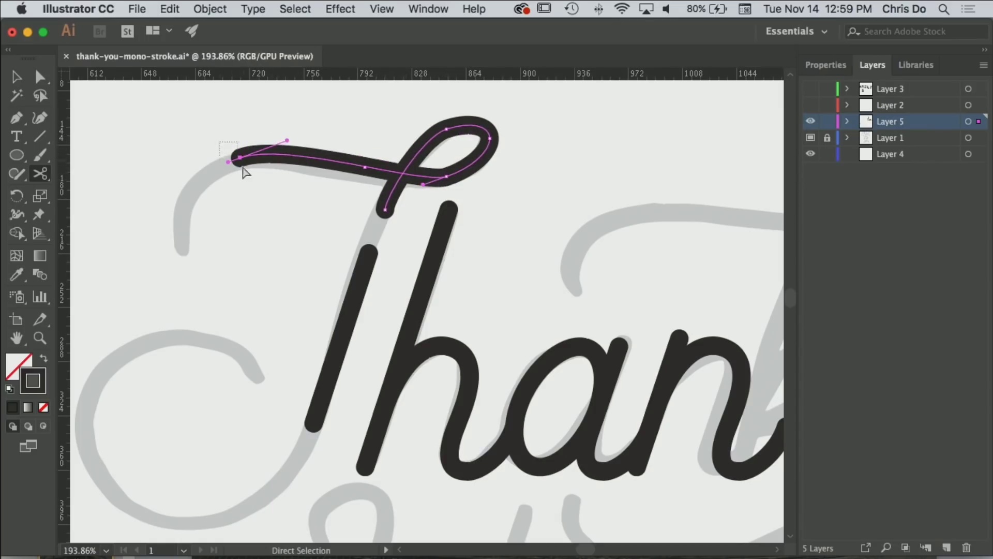
Step: Extend the T's crossbar with the Pen tool, curving down to the end of the sketched left flourish
key("p")
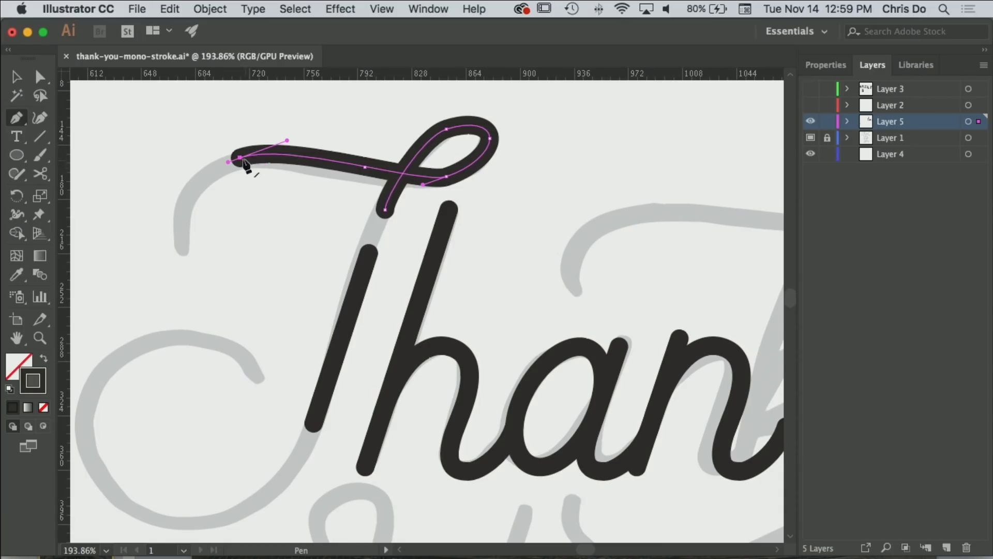
left_click_drag(240, 158, 210, 169)
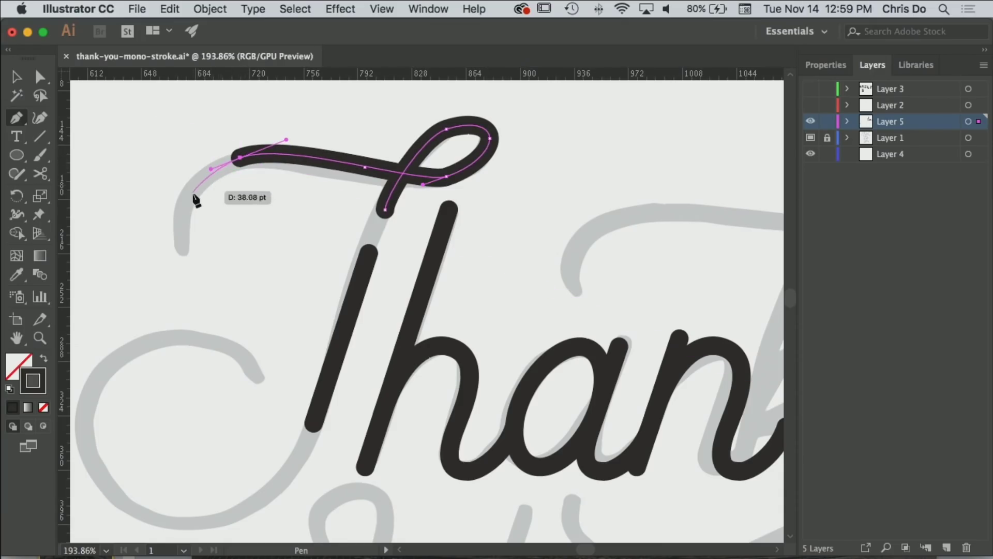
mouse_move(184, 247)
left_mouse_down()
mouse_move(200, 280)
mouse_move(197, 301)
left_mouse_up()
left_click(228, 215, "super")
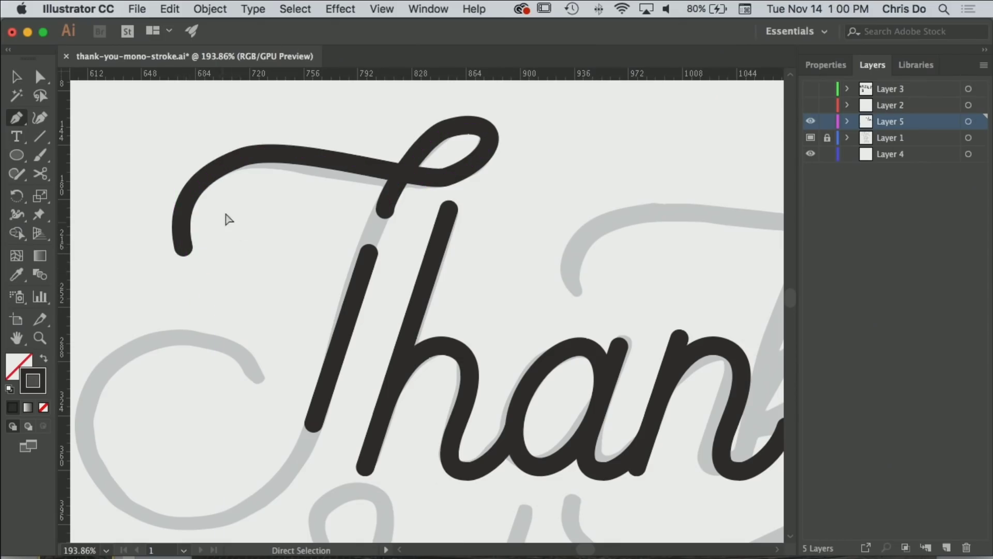
left_click(255, 161, "super")
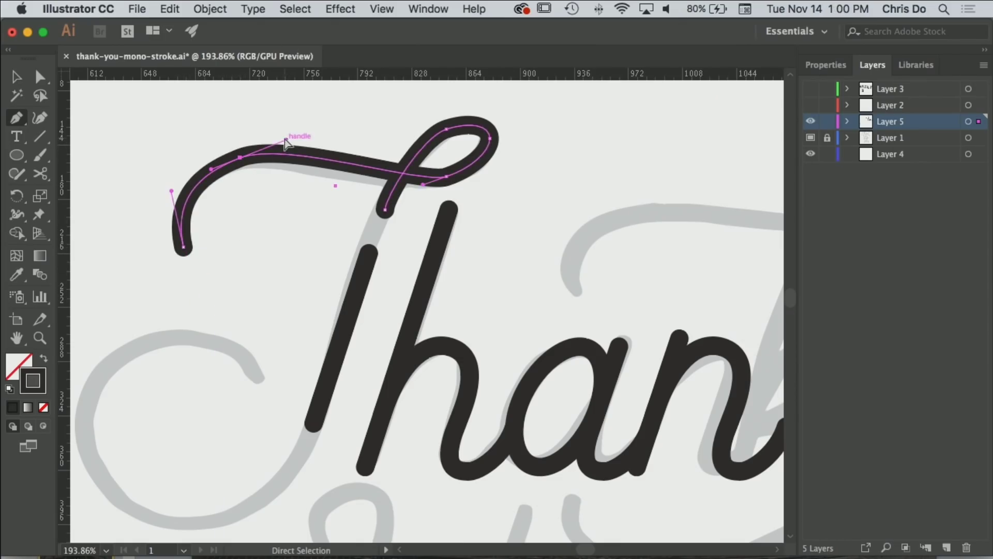
Step: Refine the T's crossbar curve by lengthening its flourish handle and adjusting the lower loop handle to follow the sketch
left_click_drag(285, 140, 309, 141)
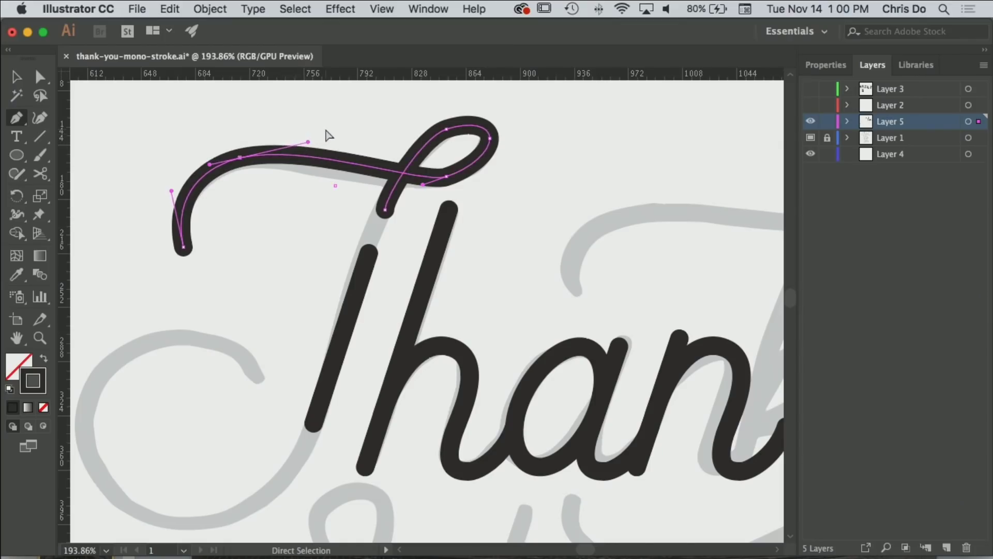
left_click(326, 135)
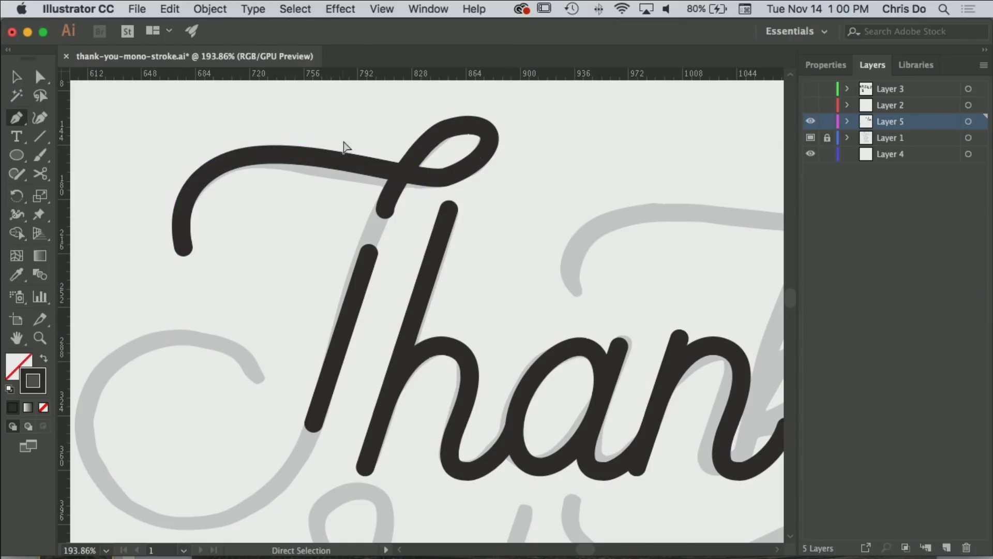
left_click(355, 165)
mouse_move(423, 186)
left_mouse_down()
mouse_move(382, 195)
mouse_move(440, 182)
left_mouse_up()
left_click(416, 207, "super")
left_click(429, 215, "super")
left_click_drag(471, 177, 468, 174)
left_click(425, 259, "super")
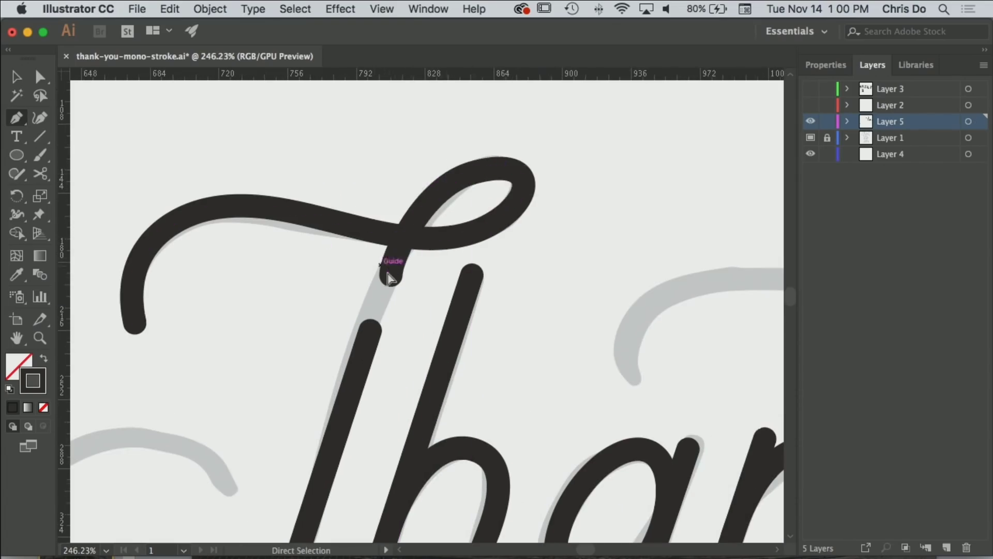
Step: Show the slanted guides to compare the T's loop end and stem with the letter slant
left_click(389, 274, "super")
left_click(391, 274, "super")
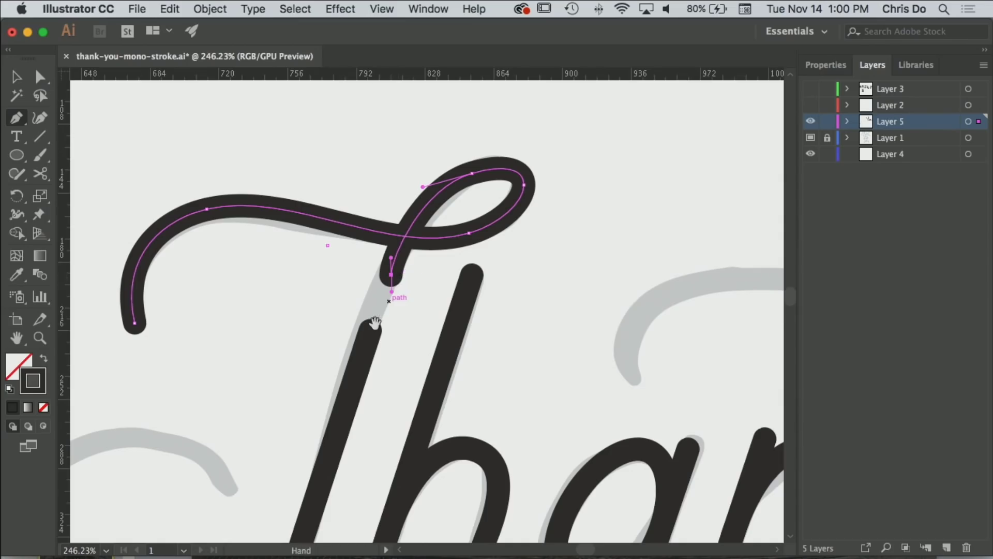
left_click_drag(370, 327, 401, 265)
key("super+semicolon")
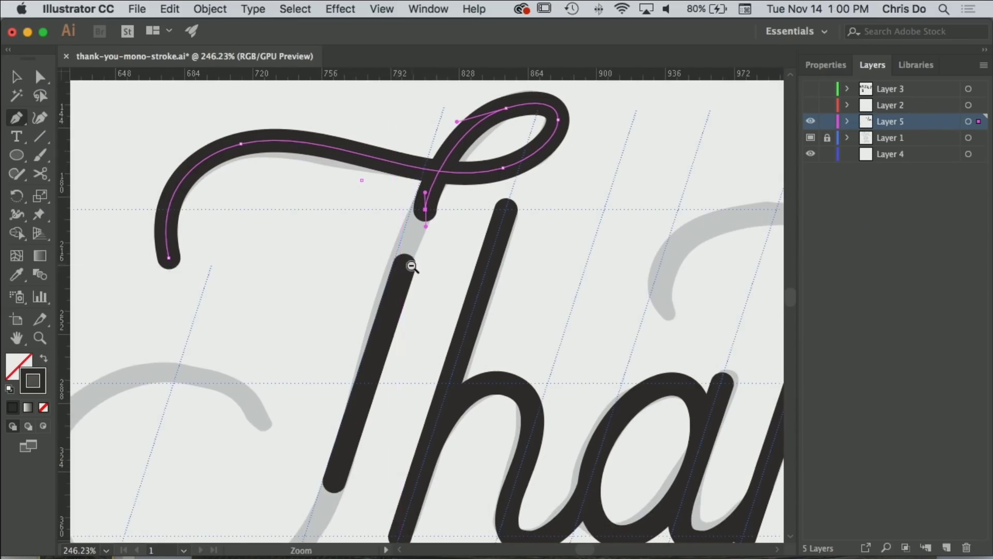
left_click(411, 271, "alt+super")
left_click(408, 274, "alt+super")
left_click_drag(403, 306, 507, 237)
mouse_move(496, 310)
left_mouse_down()
mouse_move(543, 312)
mouse_move(513, 312)
left_mouse_up()
Step: Shift the whole T crossbar and loop slightly left so the loop's lower end sits on the stem's slanted guide
left_click(520, 312, "ctrl")
left_click(543, 309, "ctrl")
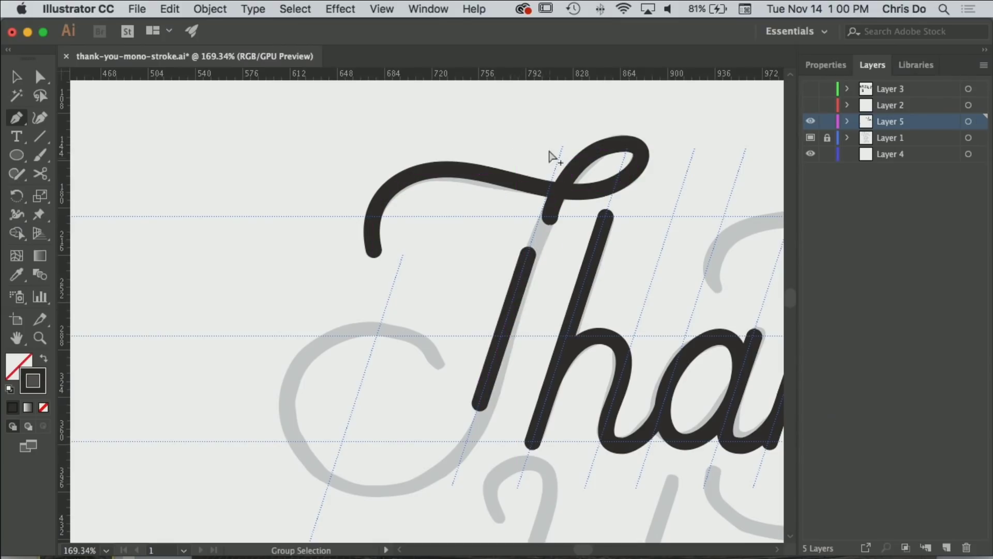
left_click(552, 221, "ctrl")
mouse_move(552, 222)
left_mouse_down()
mouse_move(543, 224)
mouse_move(551, 183)
left_mouse_up()
left_click(549, 228, "ctrl")
left_click(540, 218, "super")
left_click(539, 244, "super")
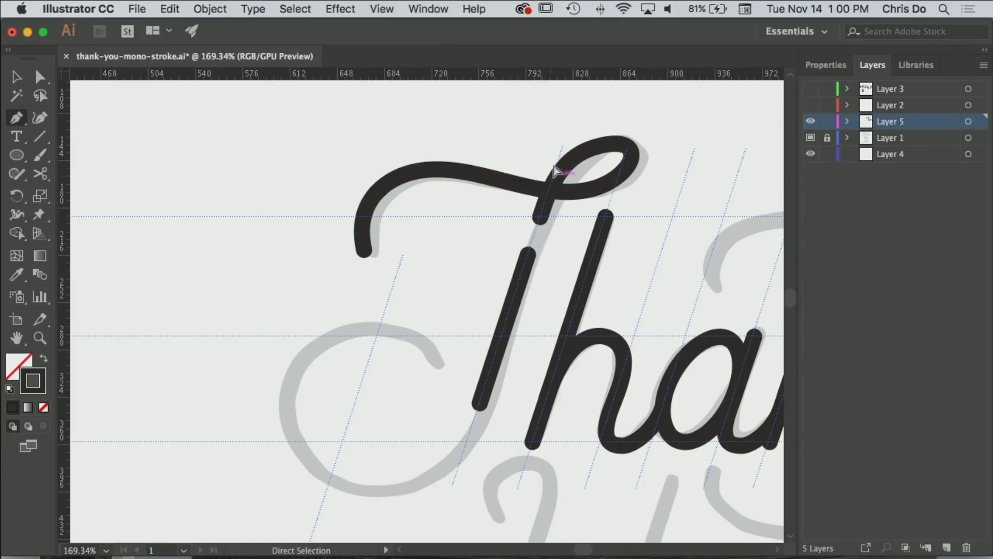
left_click_drag(529, 257, 541, 259)
left_click(542, 259, "ctrl")
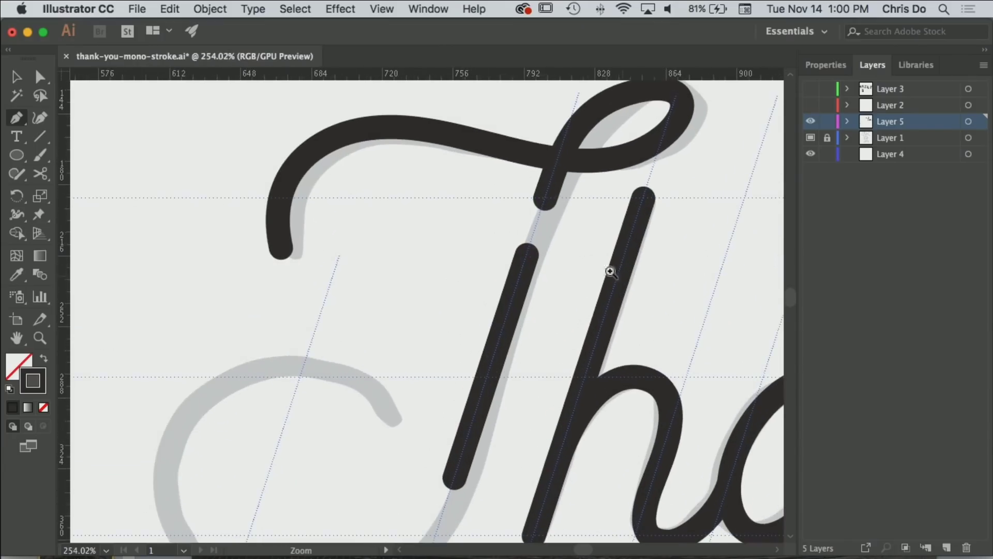
Step: Extend the loop's lower end down the guide to the T's stem and join both ends, averaging on both axes
left_click(544, 202, "ctrl")
left_click_drag(545, 198, 534, 233)
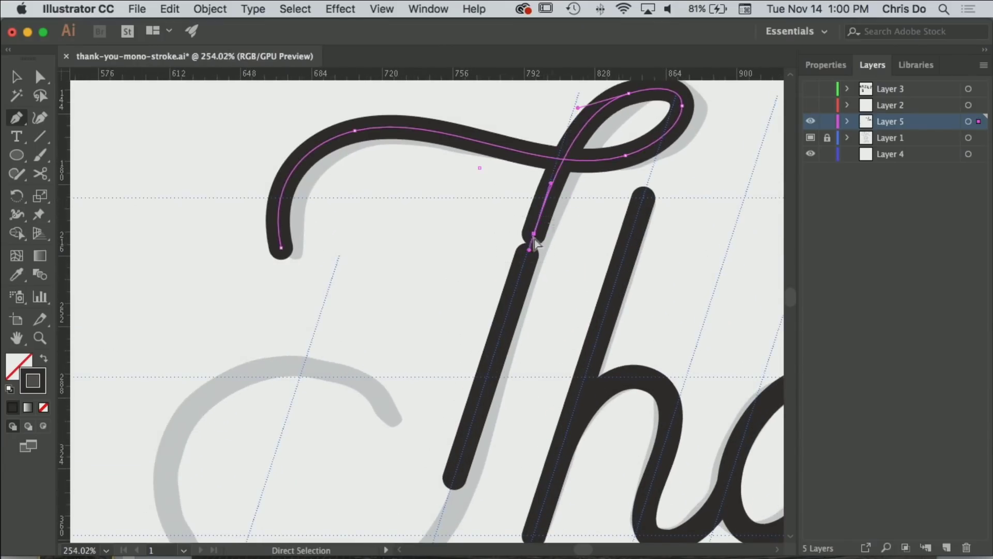
left_click(526, 255, "shift+super")
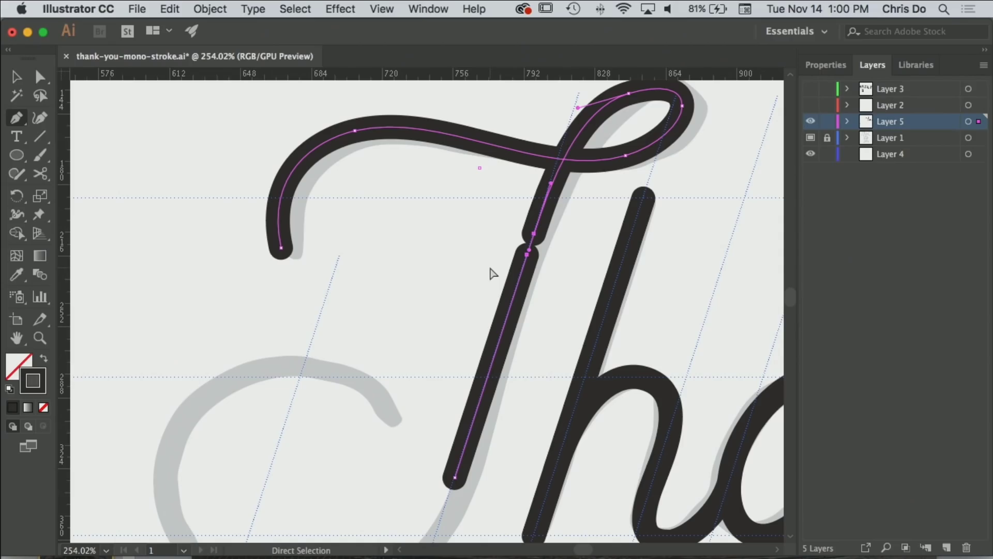
key("ctrl+alt+j")
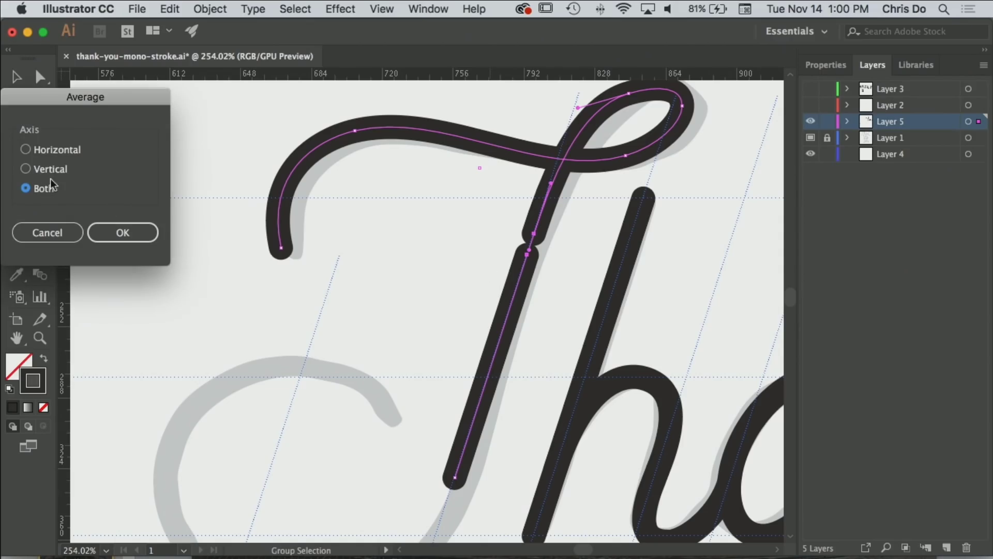
left_click(113, 232)
left_click(466, 252)
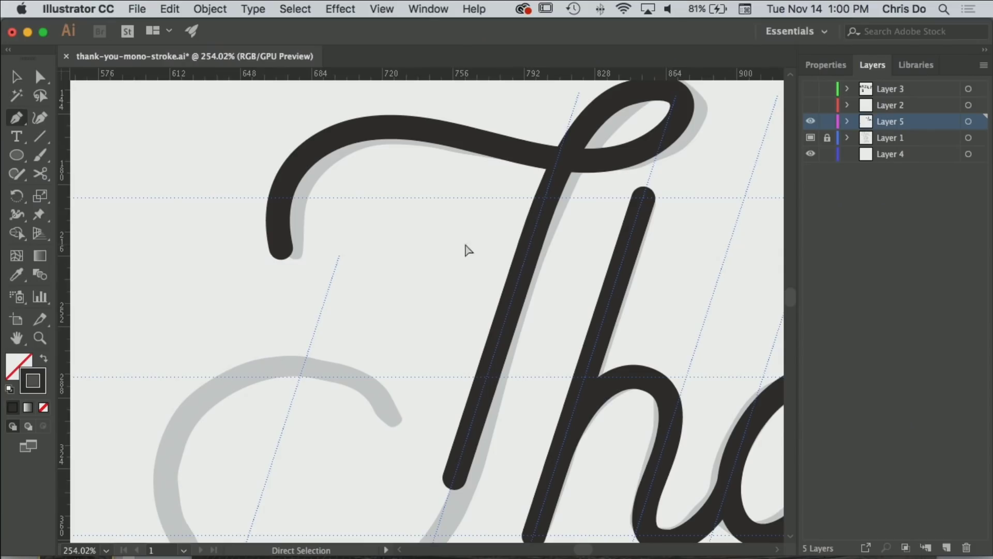
Step: Move the joined anchor up along the T's stem to smooth the transition into the loop
left_click(550, 257)
left_click_drag(539, 248, 536, 227)
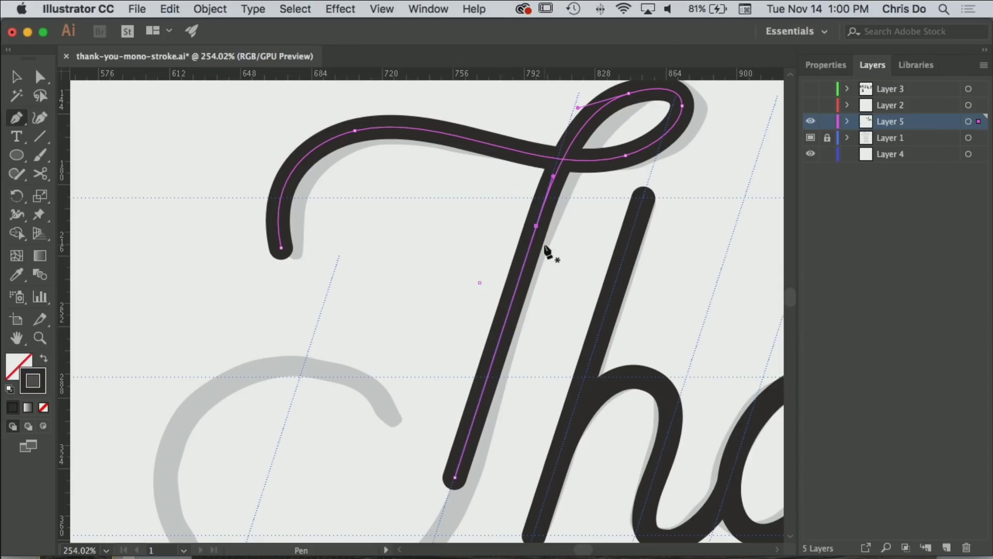
left_click(568, 248)
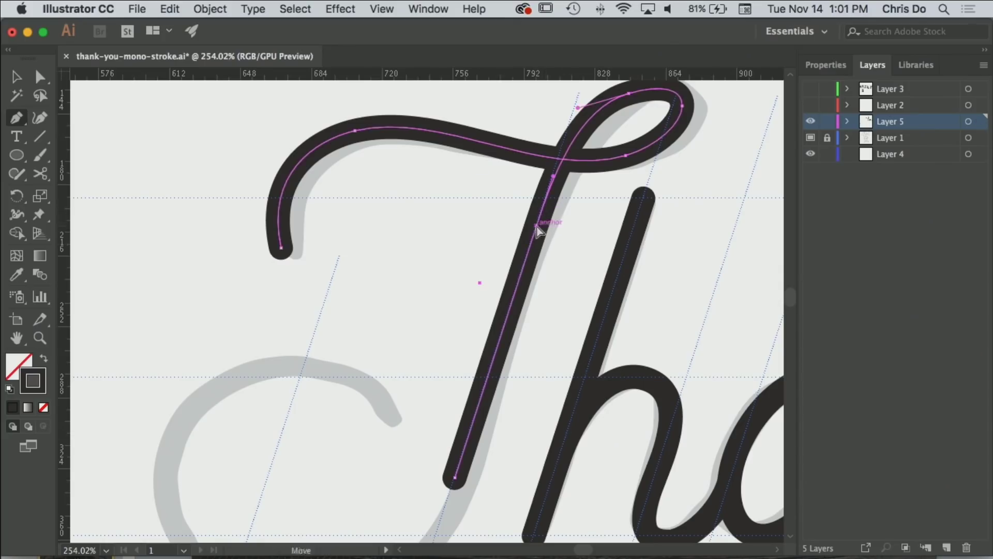
left_click(539, 232)
left_click(568, 260, "super")
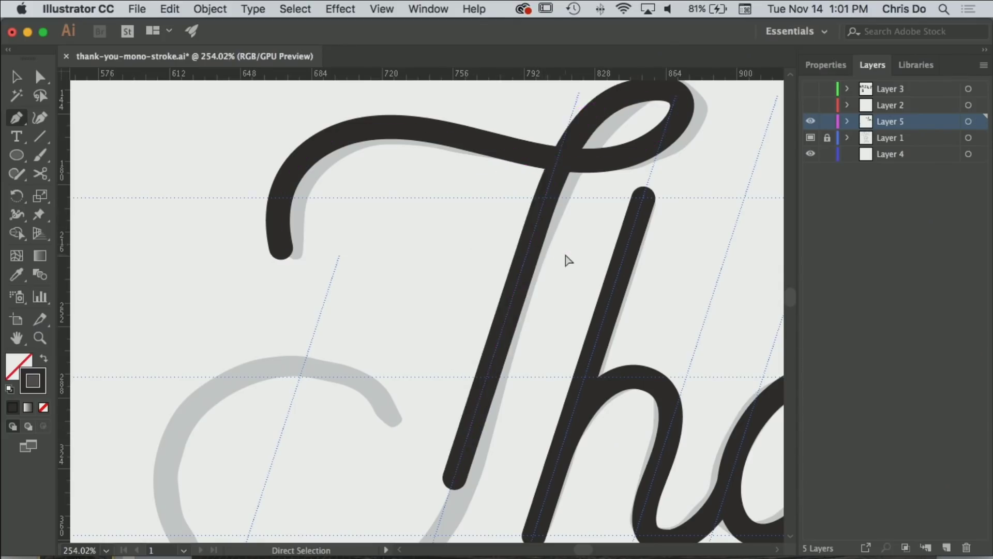
Step: Try to pull the T loop's rightmost anchor outward to match the sketch
scroll(558, 228, "up", 3)
scroll(559, 228, "right", 1)
key("super")
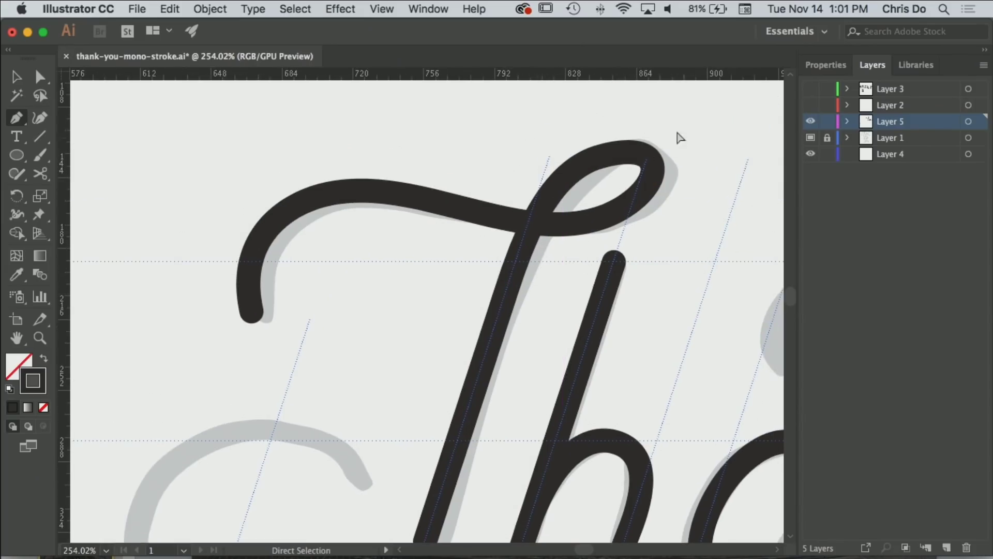
left_click(629, 195, "super")
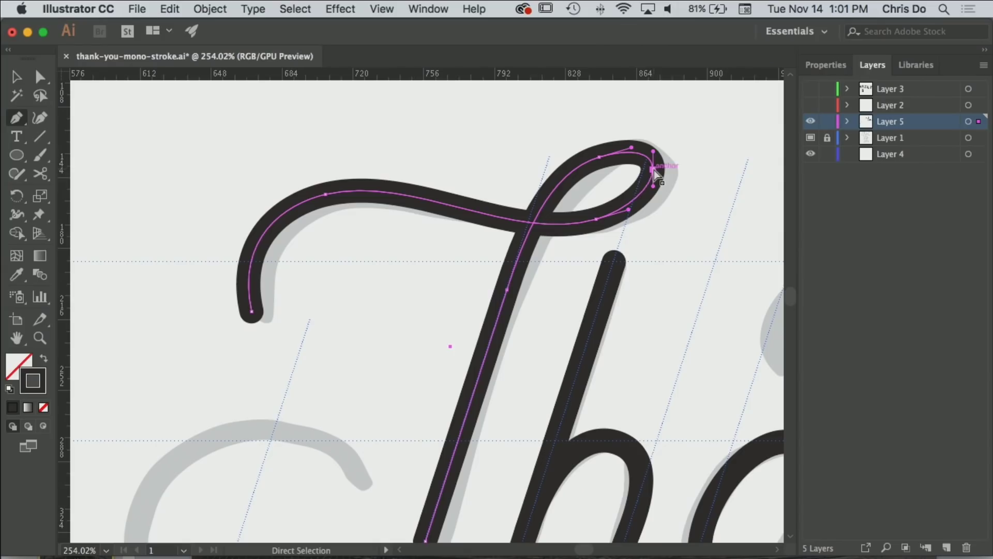
left_click_drag(654, 170, 666, 166)
left_click(667, 208, "super")
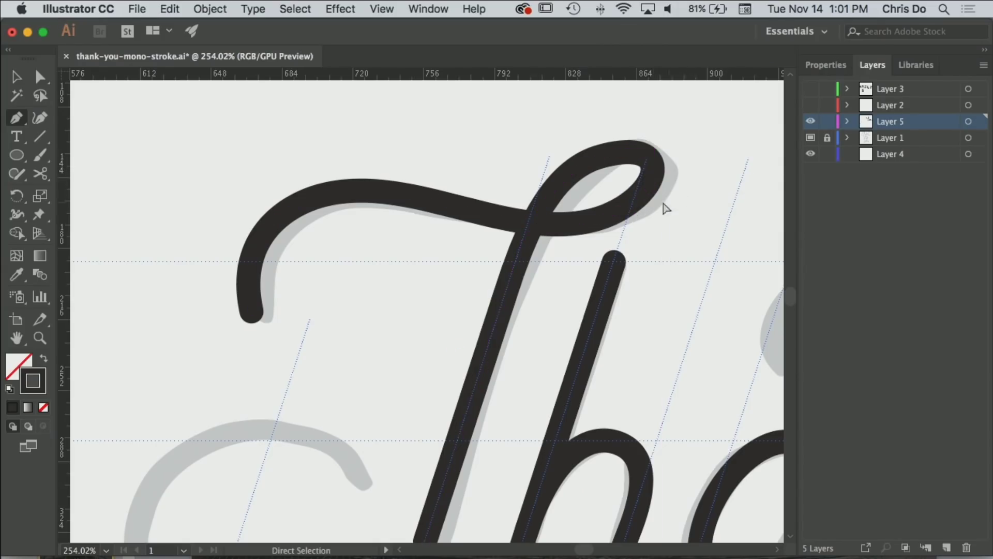
Step: Shorten the T's stem by moving its lower end up along the slanted guide
left_click(576, 260, "alt+super")
left_click(576, 259, "alt+super")
left_click_drag(479, 286, 642, 189)
left_click_drag(549, 220, 580, 231)
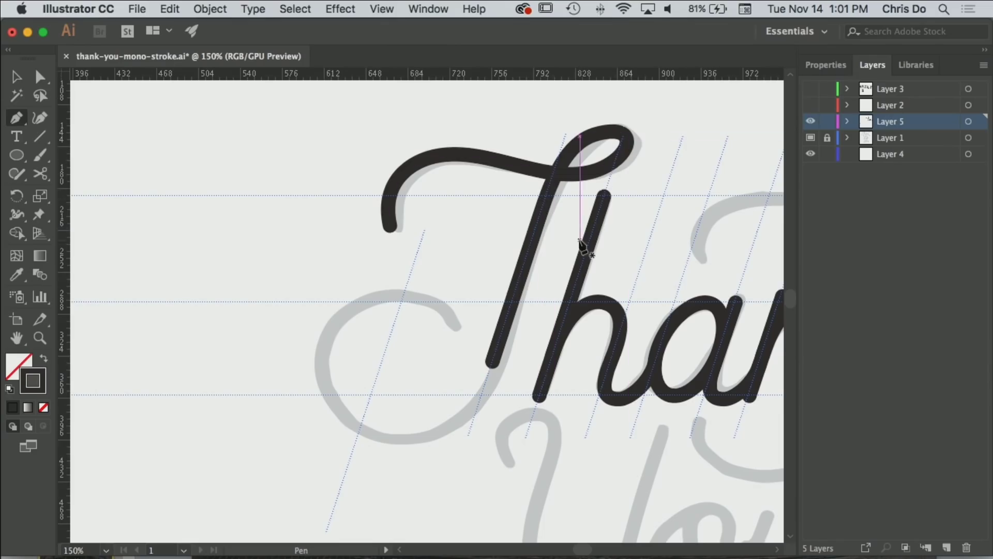
key("super+semicolon")
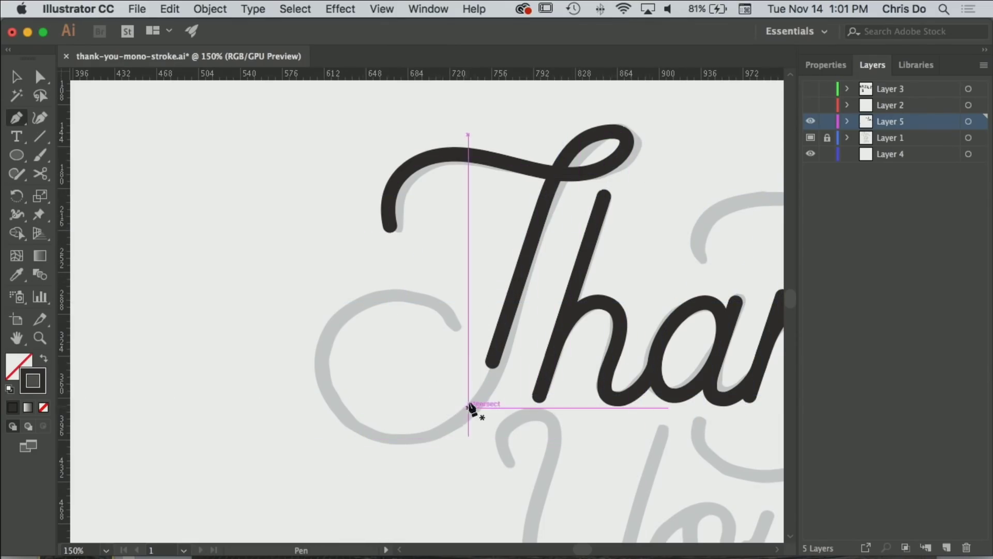
key("super+semicolon")
left_click_drag(492, 362, 505, 321, "super")
left_click(491, 352, "super")
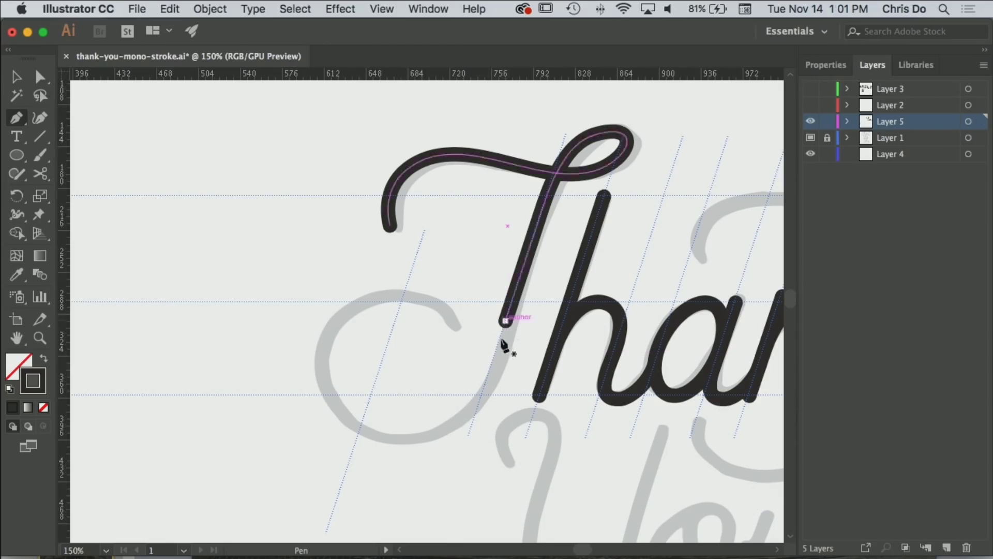
Step: Draw a circle about 124 pt in diameter from its center over the sketched curl at the T's base
key("space")
left_click_drag(434, 366, 433, 332)
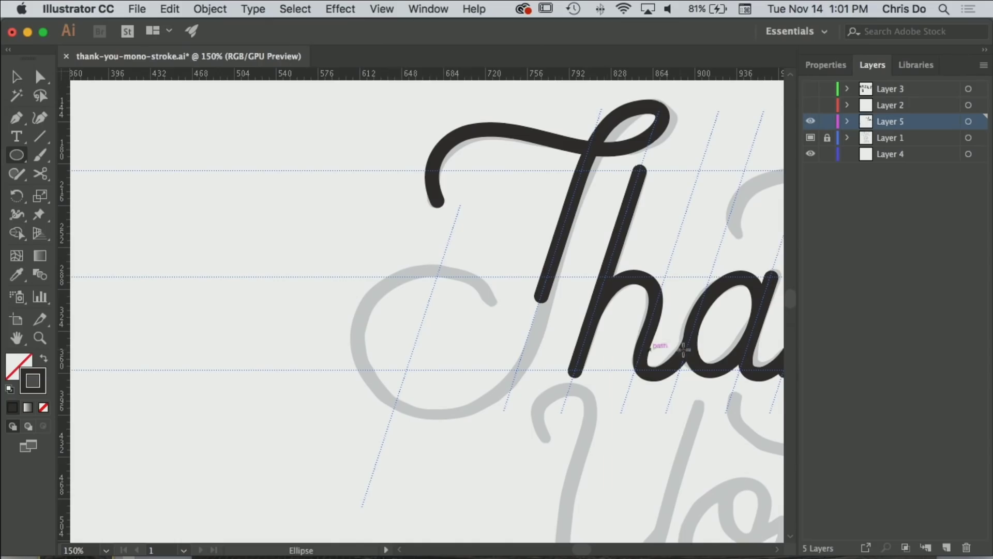
left_click_drag(432, 340, 505, 396)
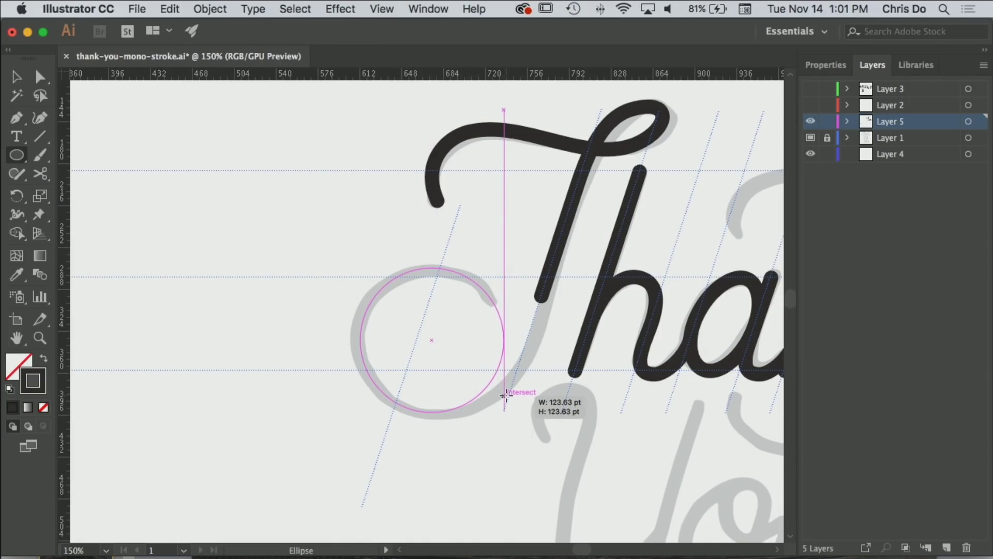
left_click_drag(504, 396, 506, 396)
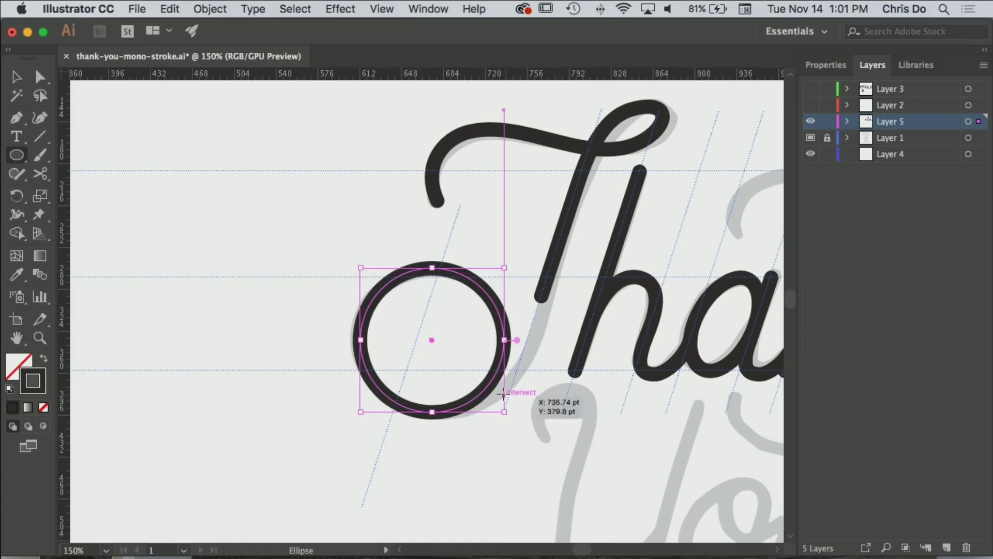
left_click(482, 322, "super")
left_click_drag(494, 305, 375, 305)
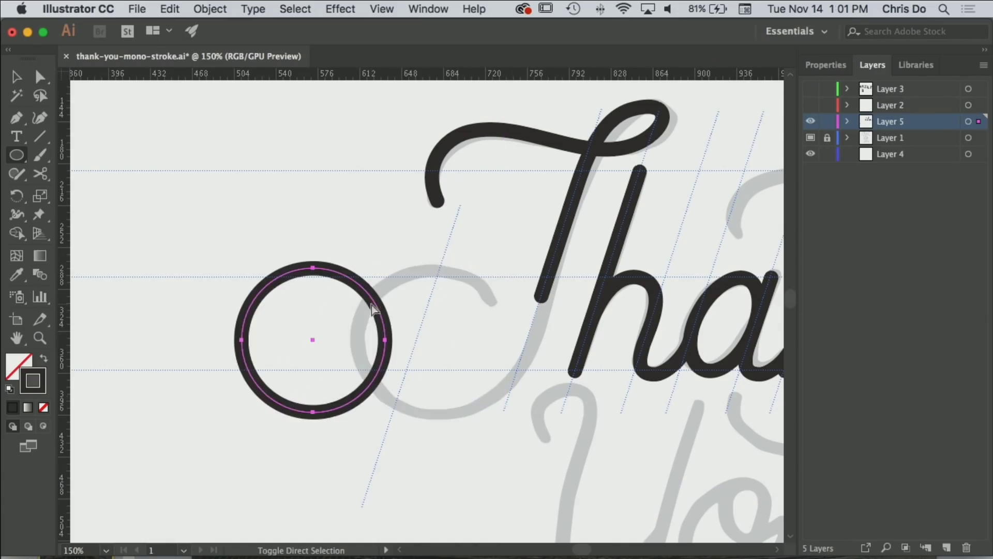
key("super+z")
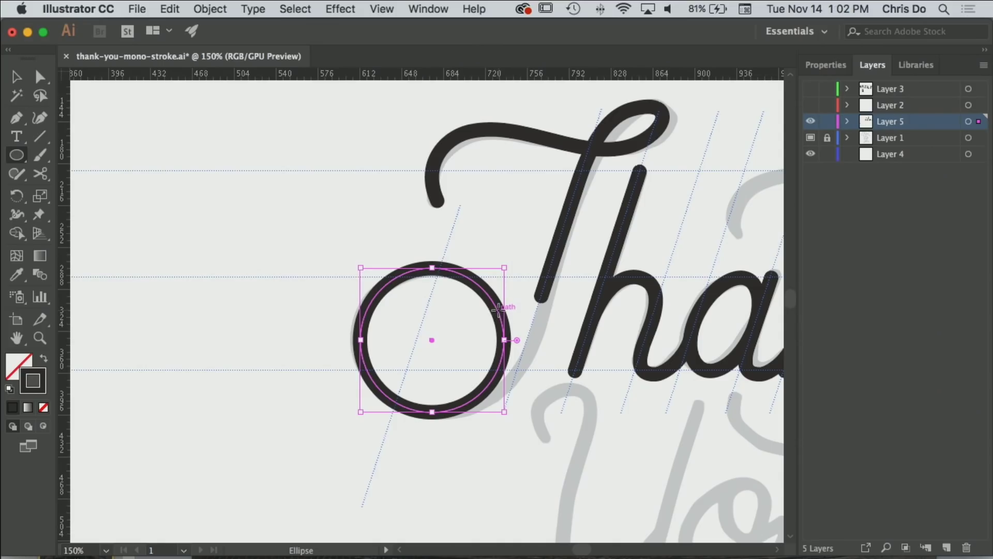
Step: Add an anchor where the sketched curl ends and delete the circle segment between it and the rightmost anchor, working in Outline view
key("p")
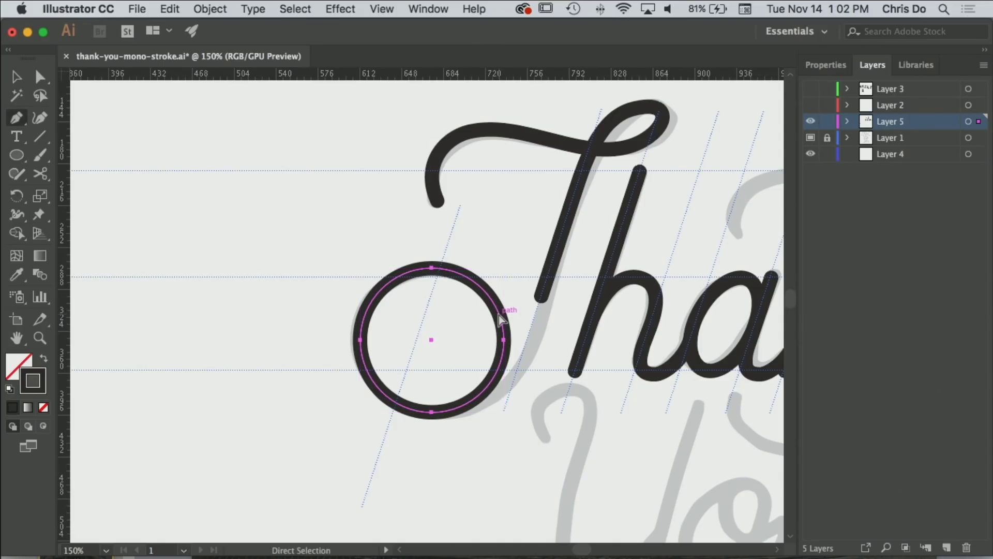
key("super+y")
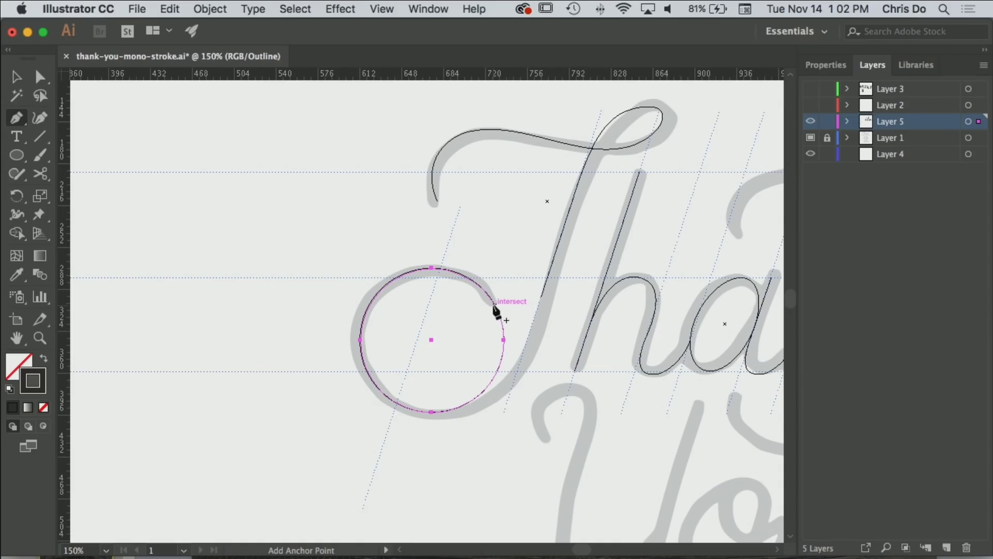
left_click(496, 309)
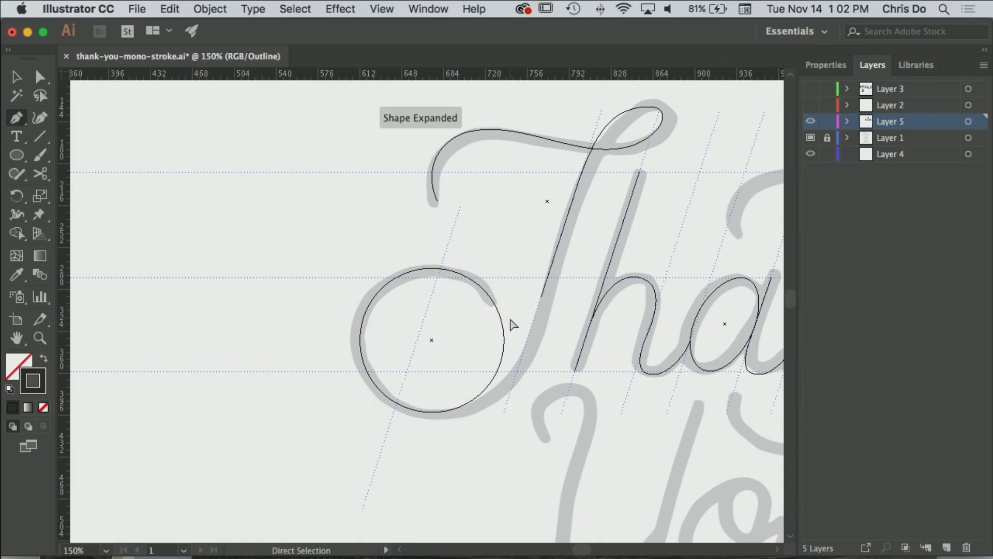
key("Delete")
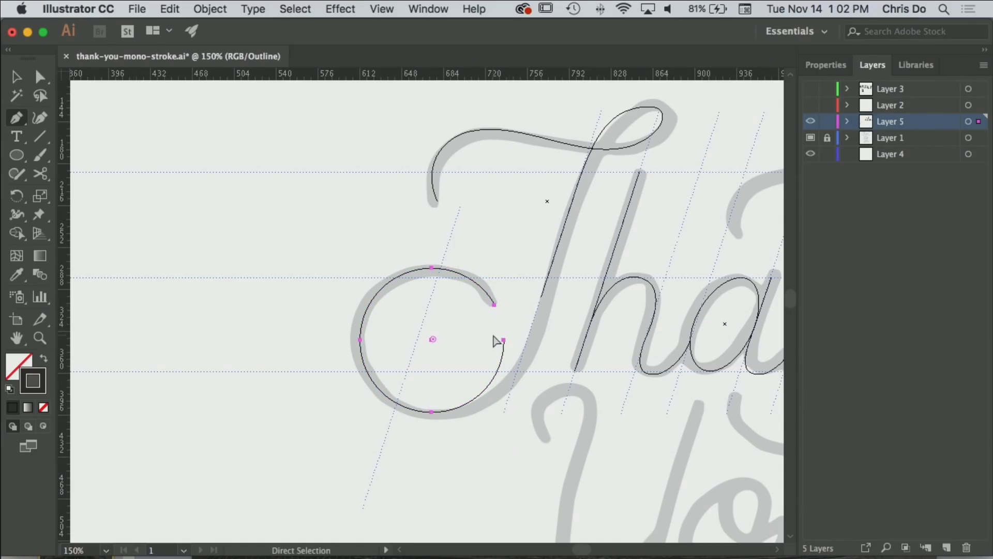
key("super+y")
left_click(490, 340, "super")
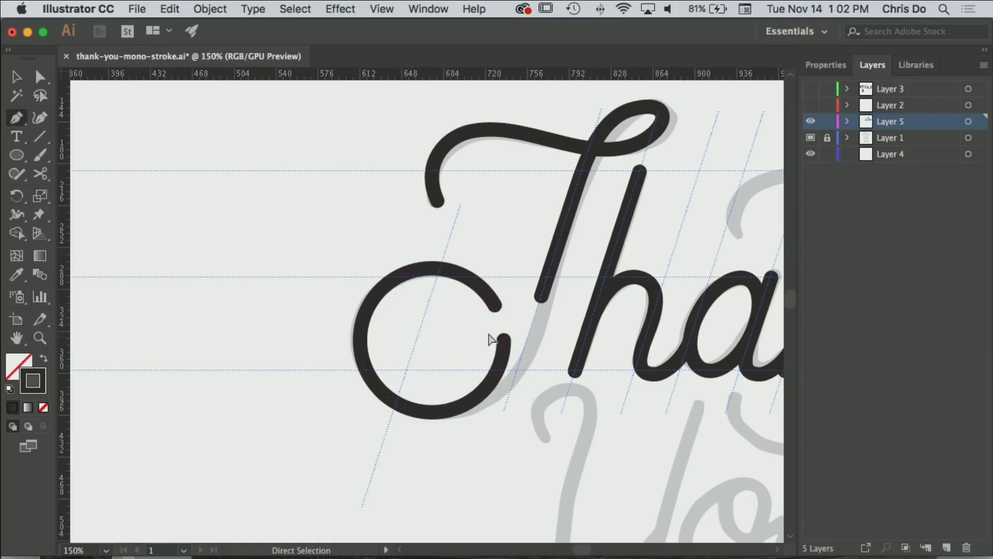
Step: Move the open circle's lower end onto the T's slanted guide and angle its handle along the guide
left_click_drag(504, 340, 525, 346)
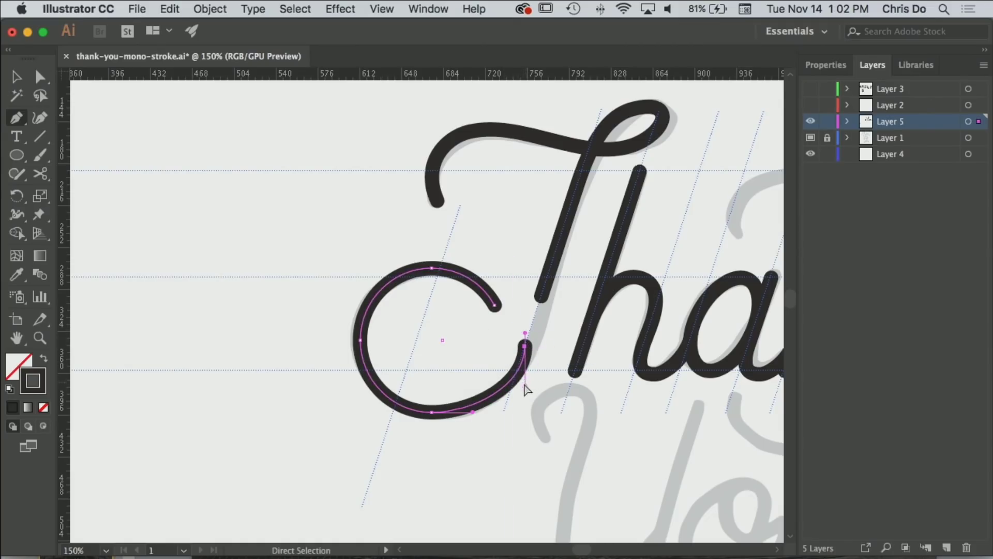
left_click(524, 385, "super")
left_click(525, 347, "super")
left_click_drag(525, 385, 512, 389)
left_click(531, 380, "super")
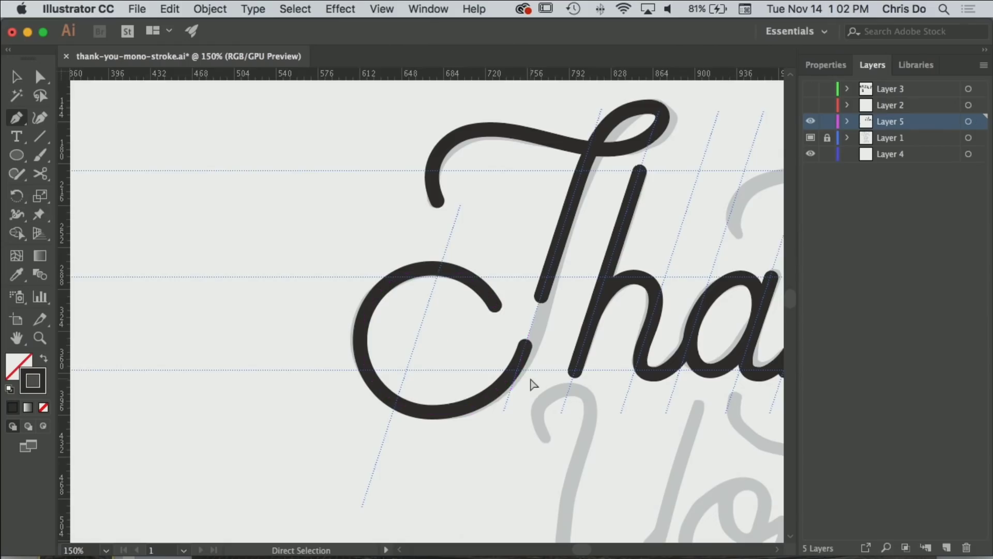
Step: Move the curl's open end up to the T's stem end and join them, averaging on both axes
scroll(529, 377, "up", 4)
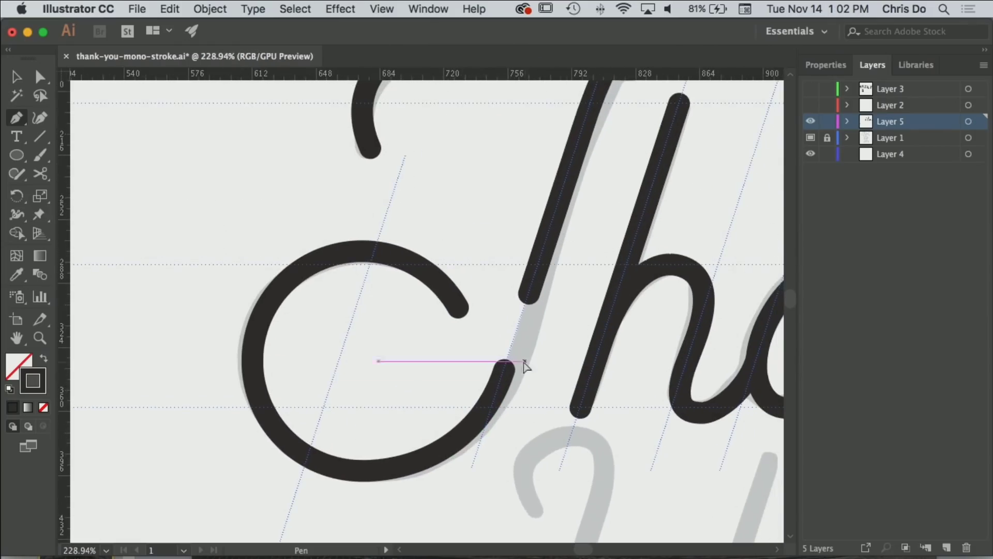
left_click(506, 370, "super")
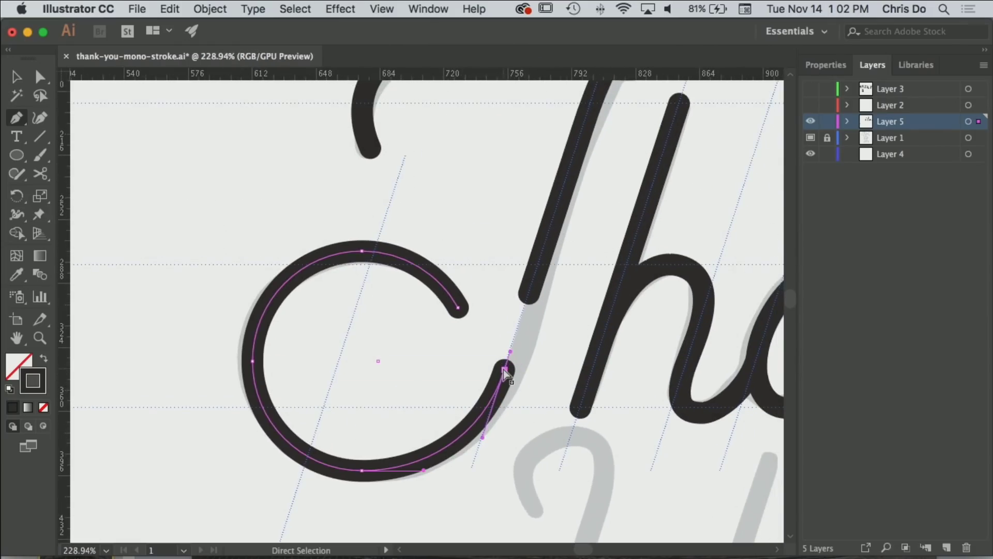
left_click_drag(505, 371, 530, 294)
left_click(541, 302, "super")
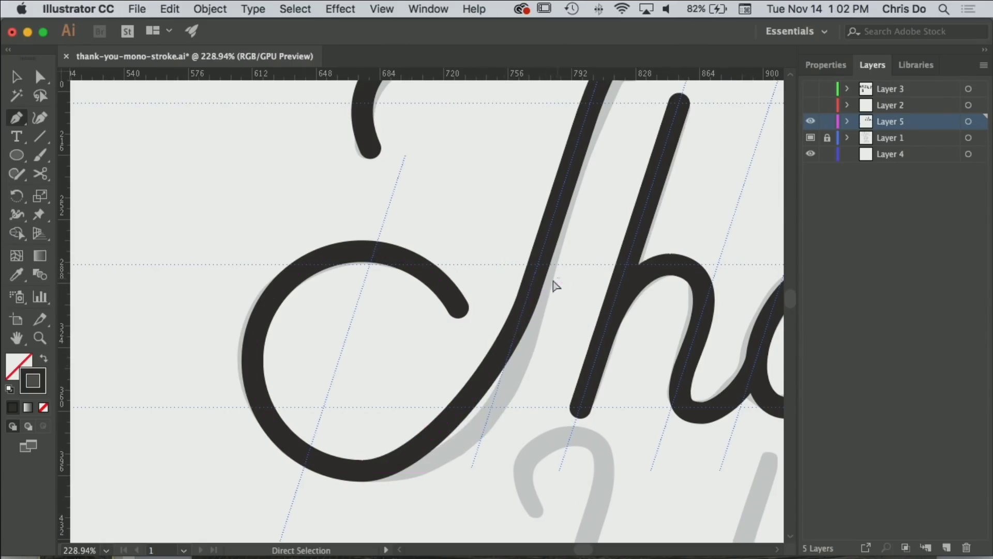
left_click(505, 313, "super")
key("super+alt+j")
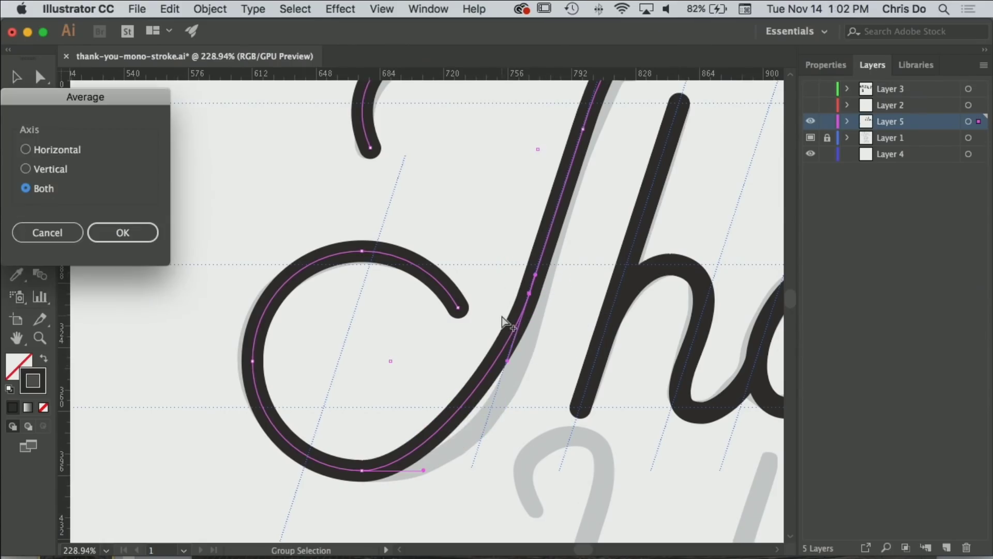
left_click(145, 228)
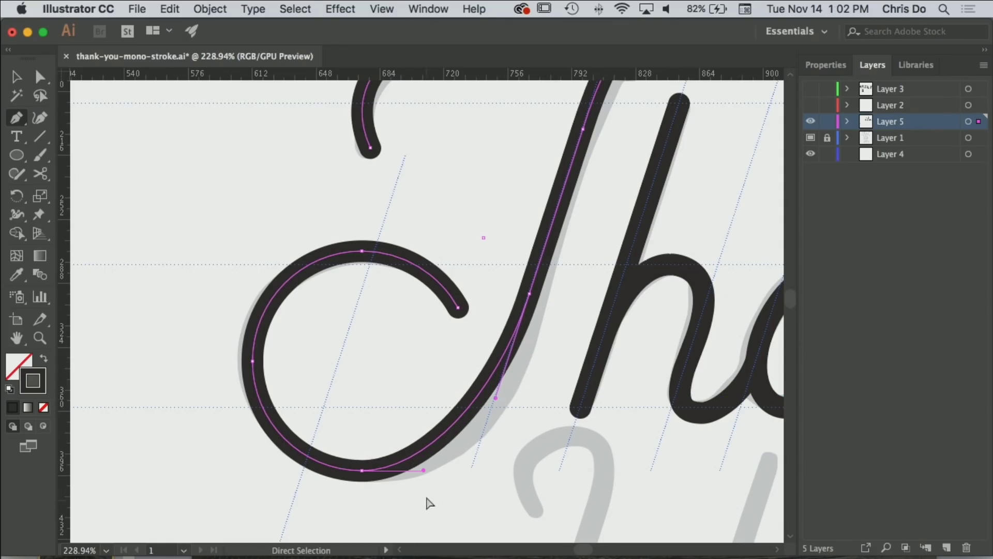
Step: Lengthen the handles between the curl's bottom anchor and the T's stem so the curve flows along the sketch
left_click_drag(422, 470, 467, 470)
left_click(470, 486, "super")
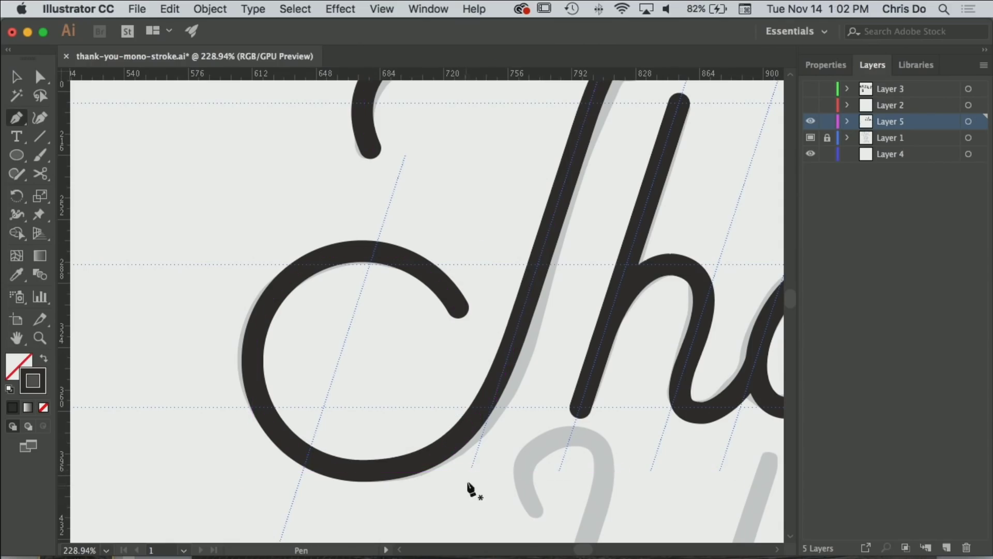
left_click(475, 454, "alt+super")
left_click(475, 453, "alt+super")
key("super+minus")
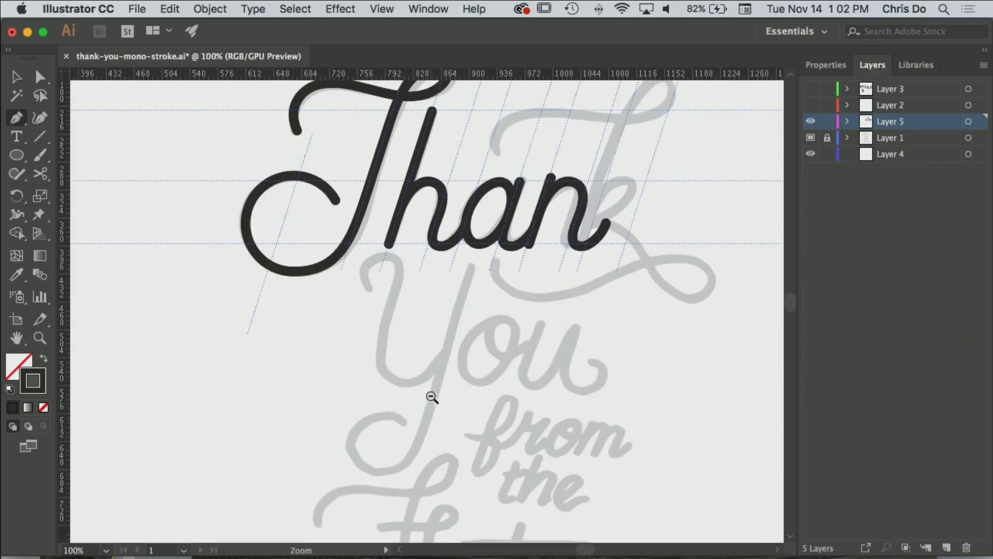